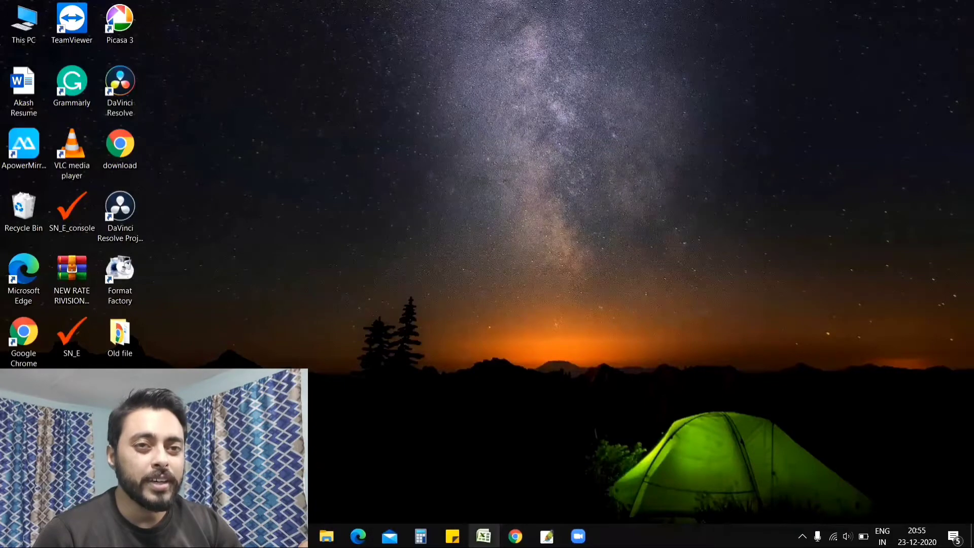
Launch Google Chrome from the Windows taskbar.
{"action": "left_click", "coordinate": [516, 530]}
Go to canva.com by entering 'canva' in Chrome's address bar.
{"action": "left_click", "coordinate": [495, 31]}
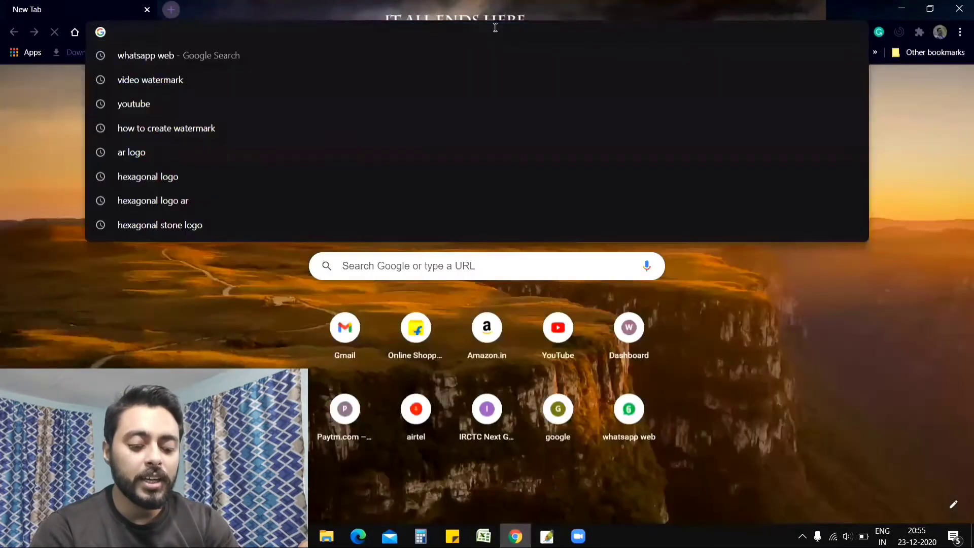
{"action": "type", "text": "canva"}
{"action": "key", "text": "Return"}
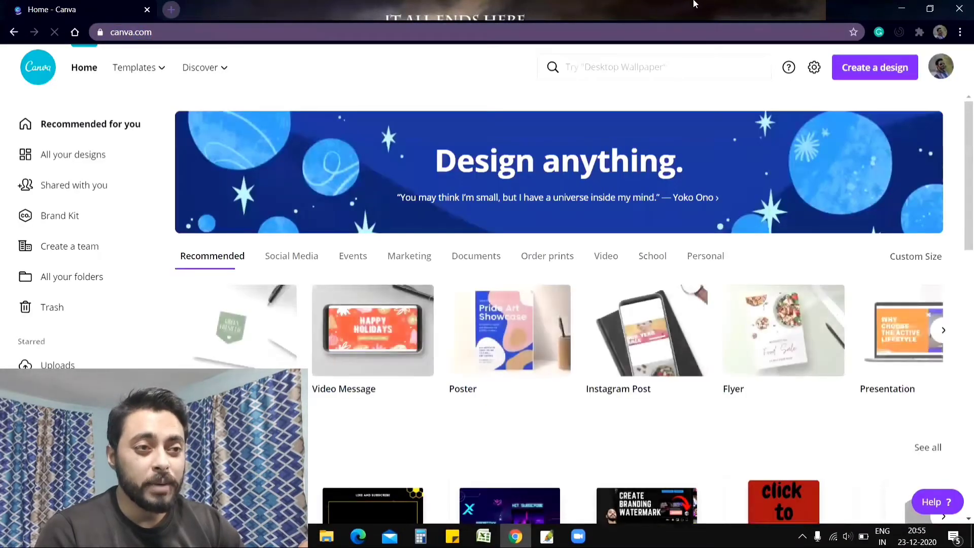
Search 'youtube outro' and open the Purple and Blue Colorful Gradient Music YouTube Outro template.
{"action": "left_click", "coordinate": [667, 74]}
{"action": "type", "text": "you"}
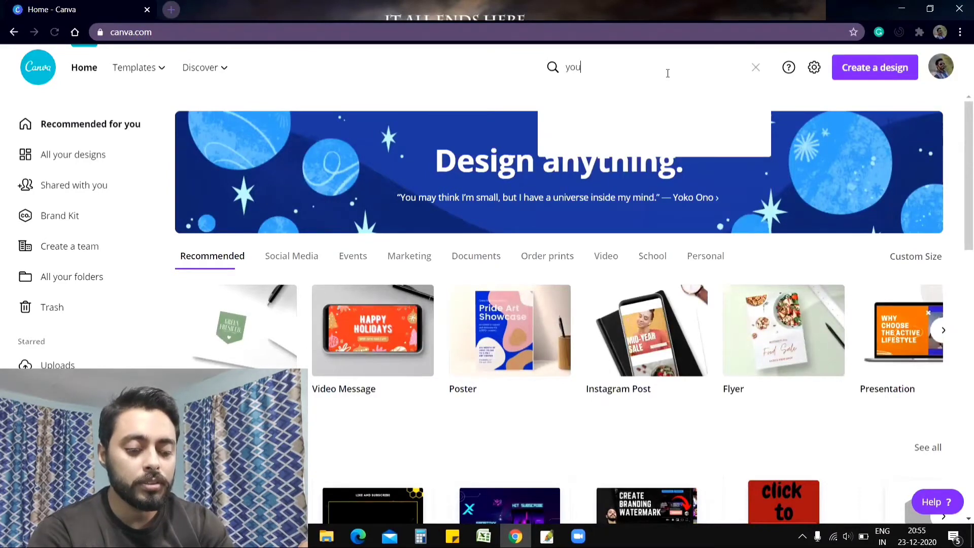
{"action": "type", "text": "tube "}
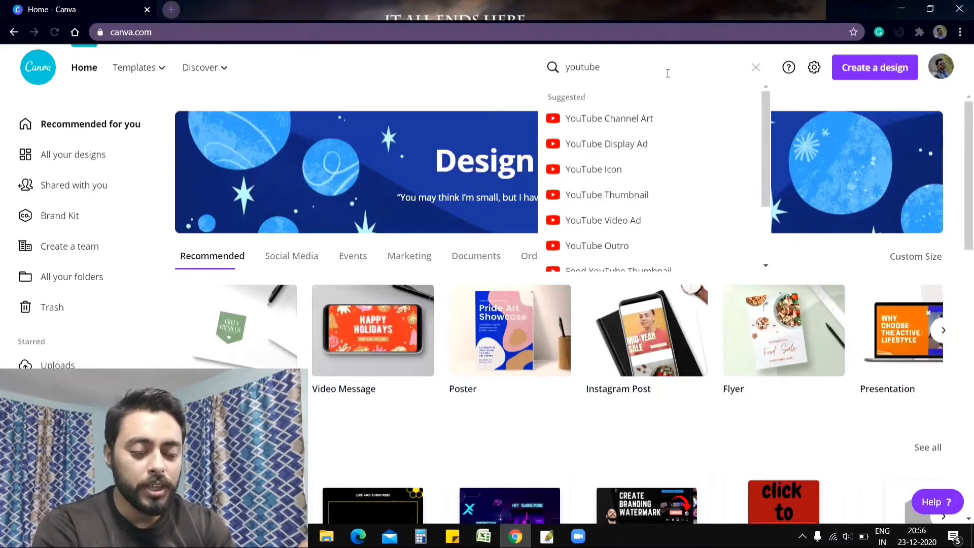
{"action": "type", "text": "outro"}
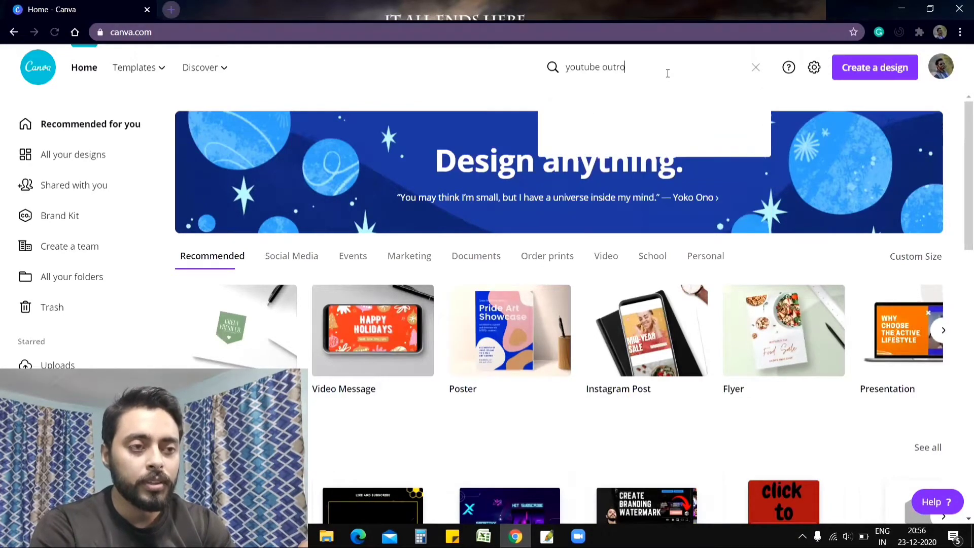
{"action": "left_click", "coordinate": [649, 117]}
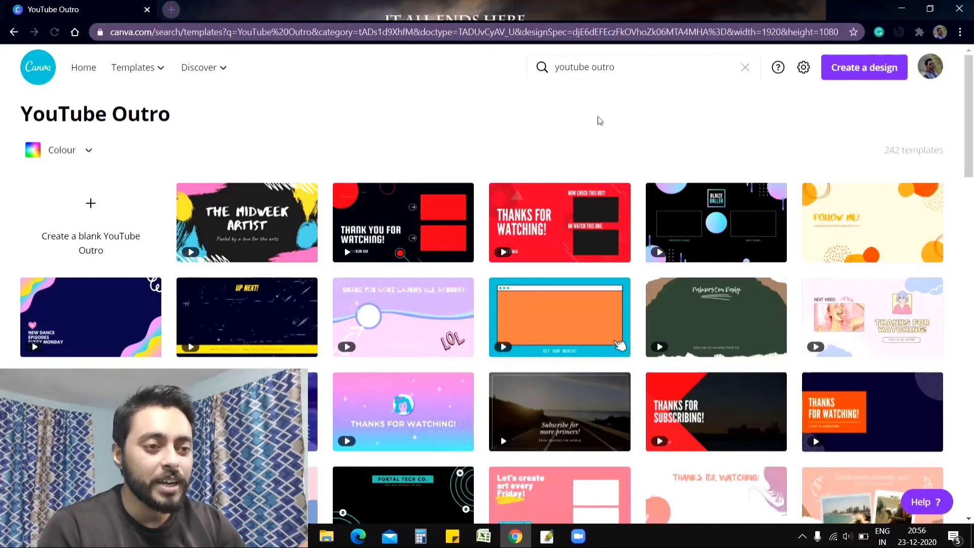
{"action": "scroll", "coordinate": [622, 329], "scroll_direction": "down", "scroll_amount": 3}
{"action": "scroll", "coordinate": [659, 334], "scroll_direction": "down", "scroll_amount": 3}
{"action": "scroll", "coordinate": [708, 343], "scroll_direction": "down", "scroll_amount": 5}
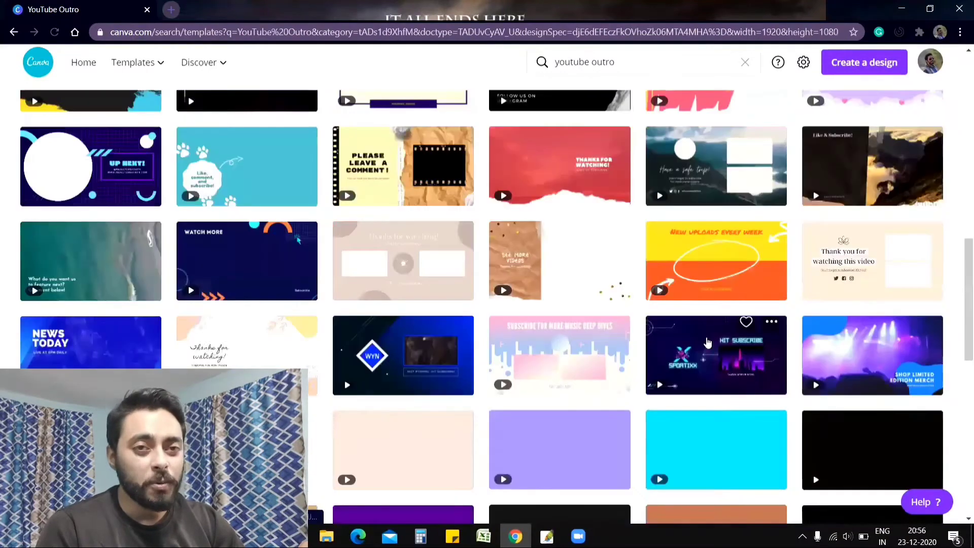
{"action": "scroll", "coordinate": [720, 348], "scroll_direction": "down", "scroll_amount": 3}
{"action": "scroll", "coordinate": [720, 348], "scroll_direction": "down", "scroll_amount": 5}
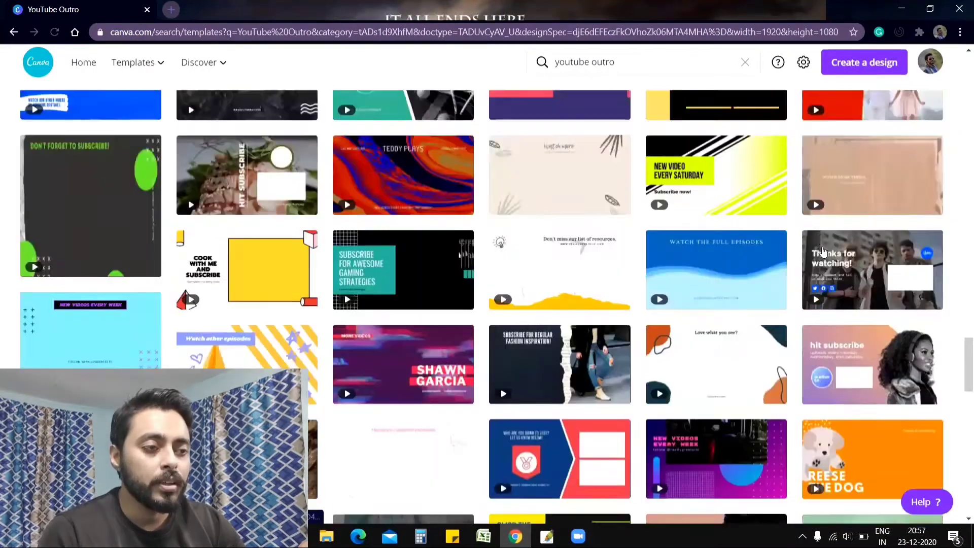
{"action": "scroll", "coordinate": [819, 258], "scroll_direction": "down", "scroll_amount": 3}
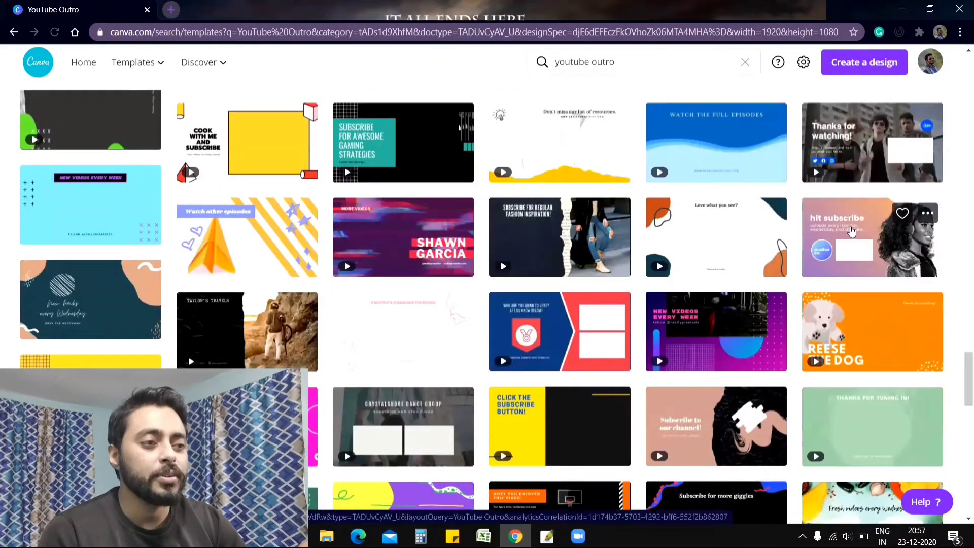
{"action": "left_click", "coordinate": [852, 231]}
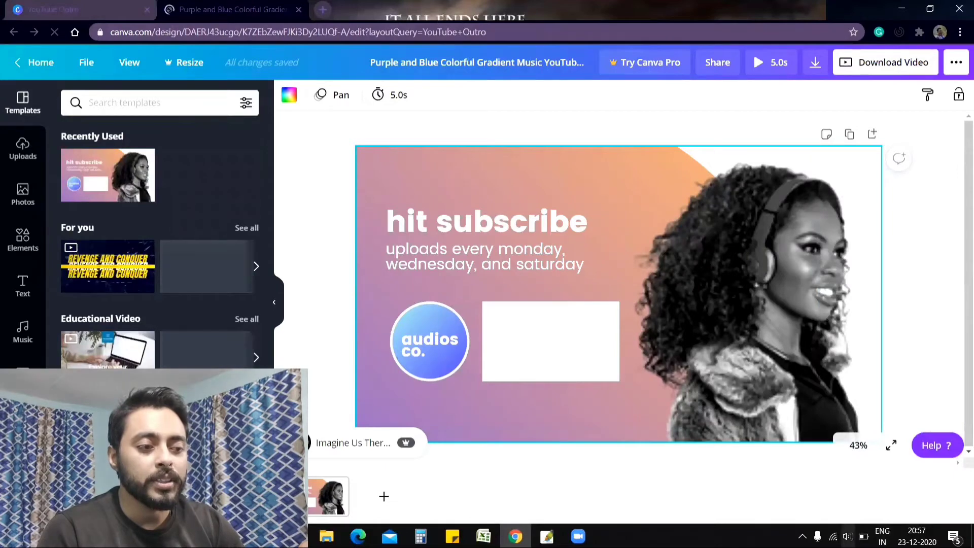
{"action": "left_click", "coordinate": [847, 536]}
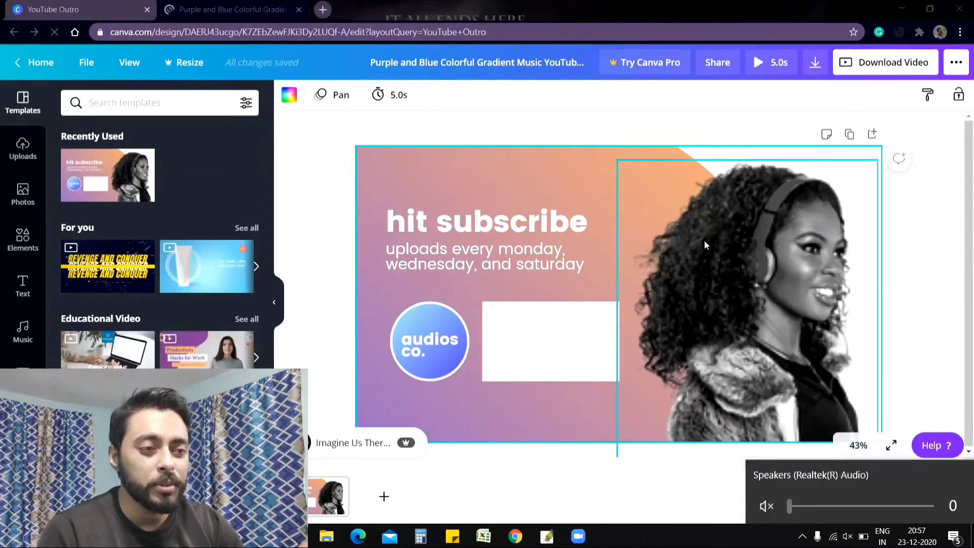
{"action": "left_click", "coordinate": [745, 114]}
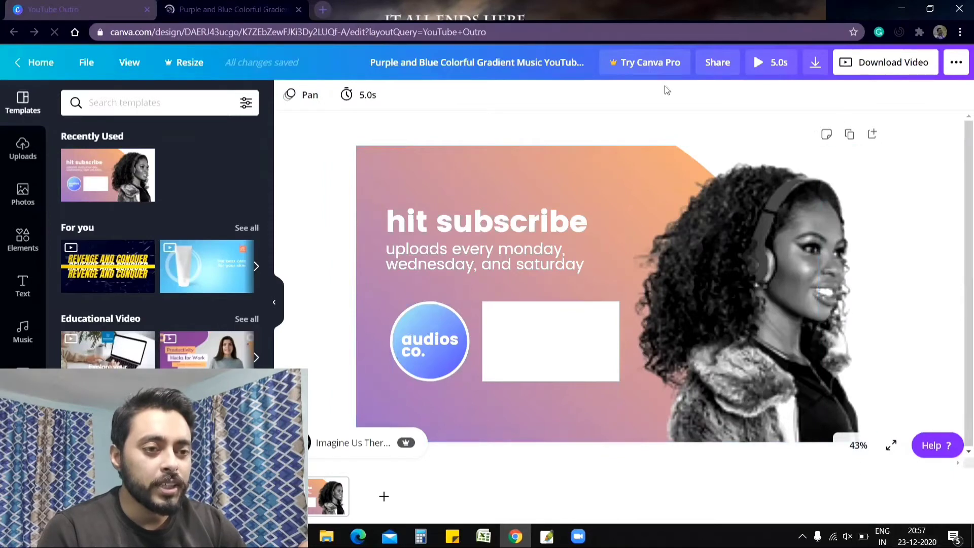
{"action": "left_click", "coordinate": [776, 63]}
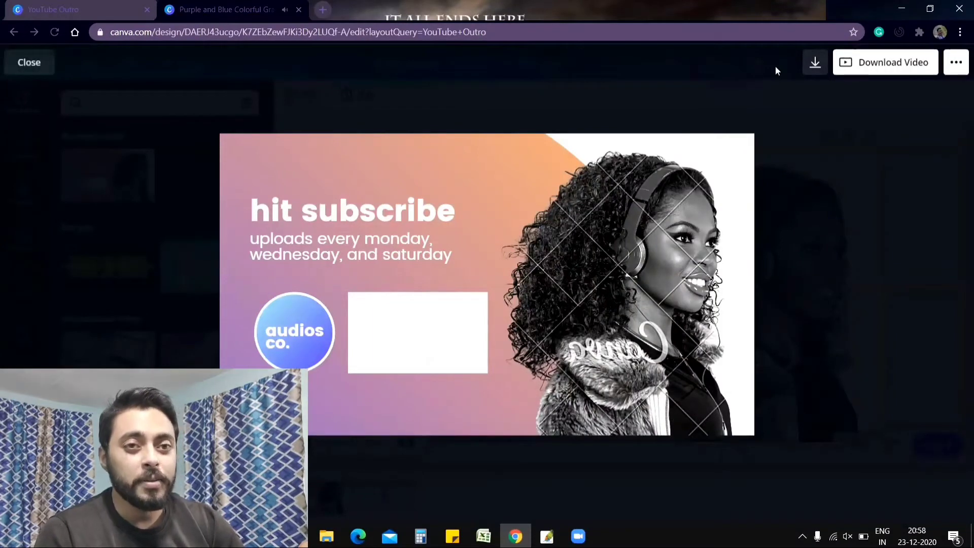
{"action": "key", "text": "Escape"}
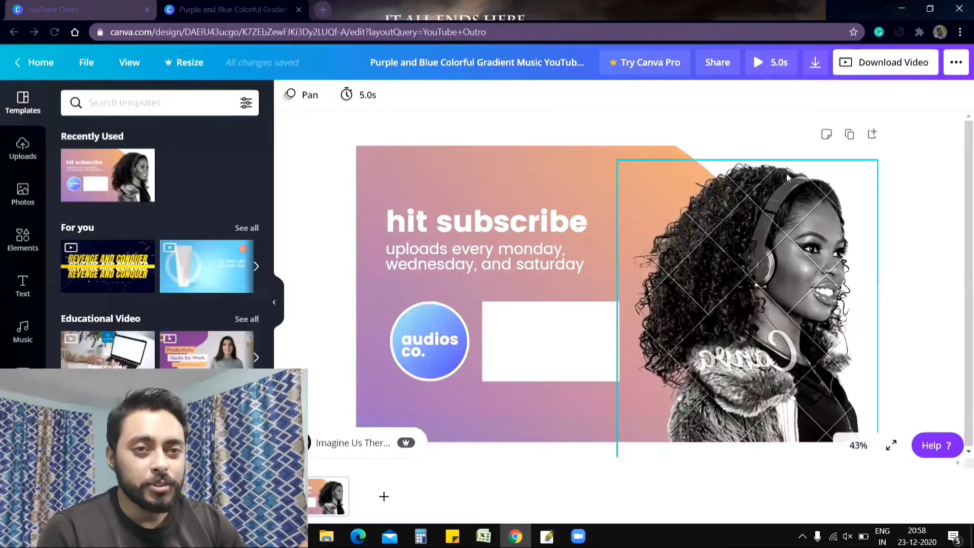
Replace the woman's photo with the man's uploaded cut-out photo.
{"action": "left_click", "coordinate": [760, 280]}
{"action": "left_click", "coordinate": [23, 148]}
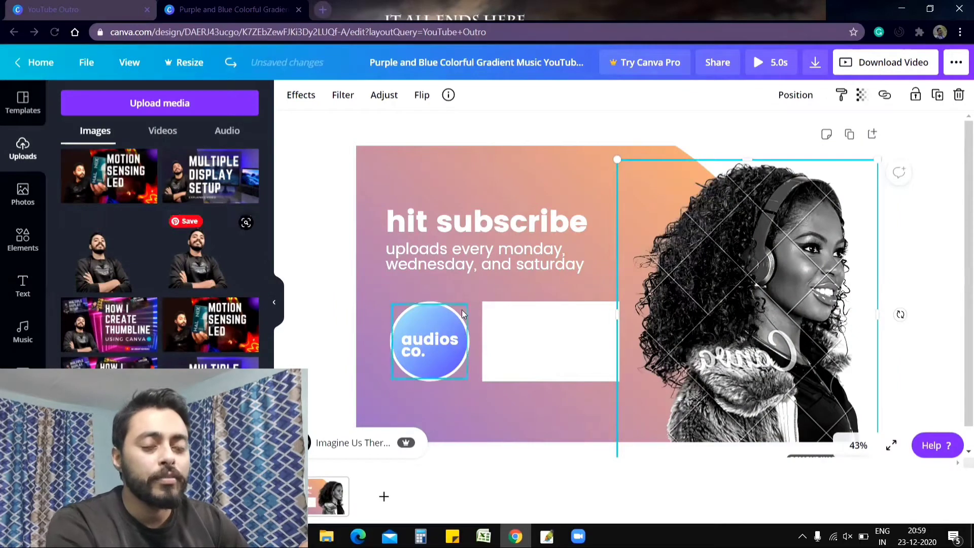
{"action": "mouse_move", "coordinate": [109, 257]}
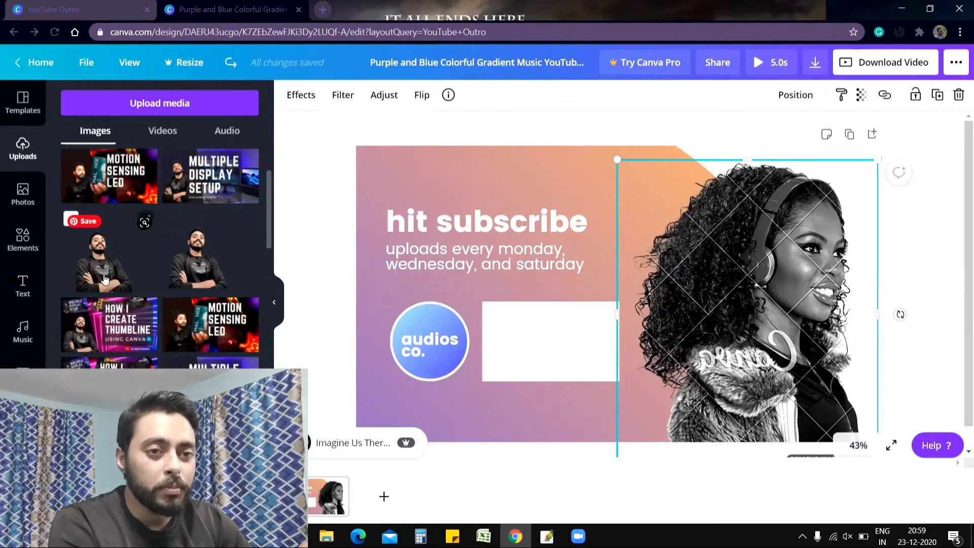
{"action": "left_click_drag", "start_coordinate": [125, 274], "coordinate": [775, 296]}
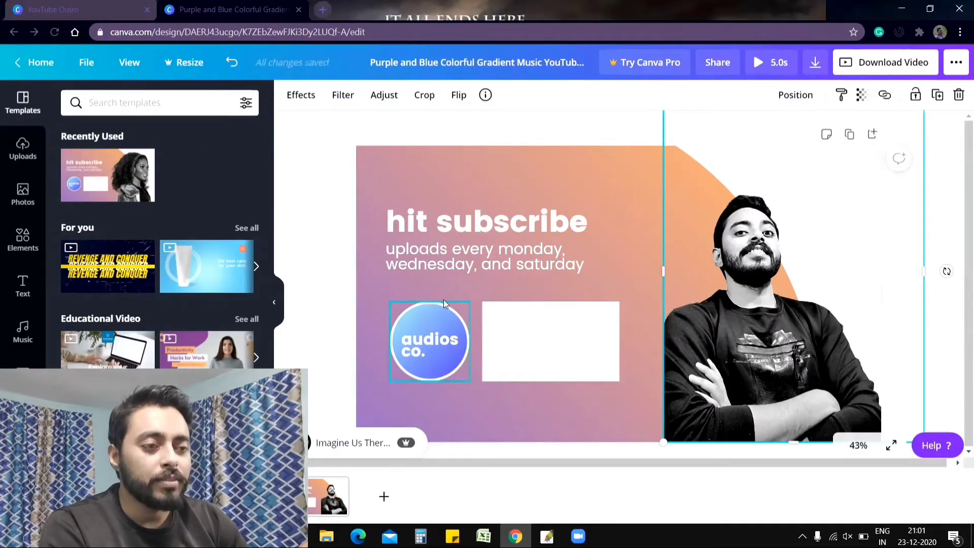
{"action": "left_click", "coordinate": [598, 195]}
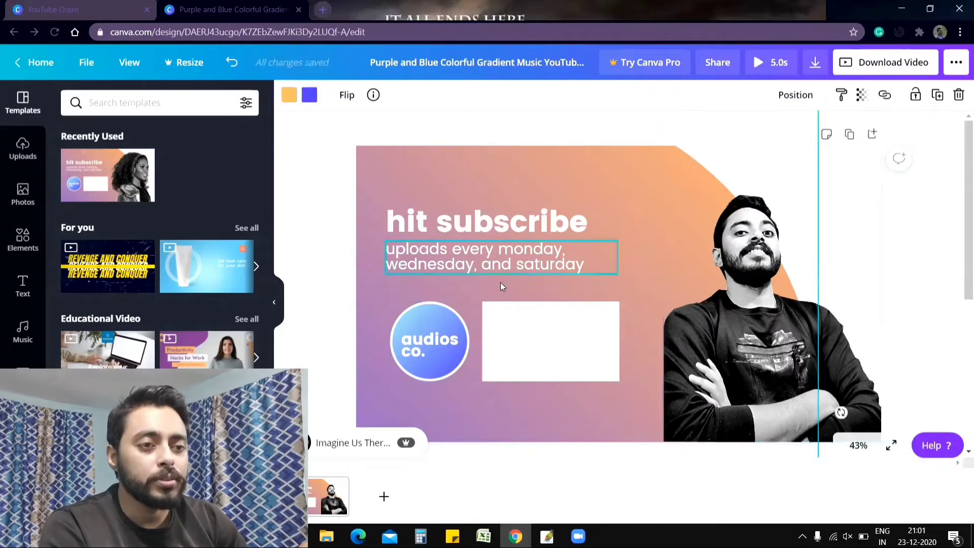
Delete the upload-days subtitle and move the 'hit subscribe' title higher.
{"action": "left_click", "coordinate": [479, 264]}
{"action": "key", "text": "Delete"}
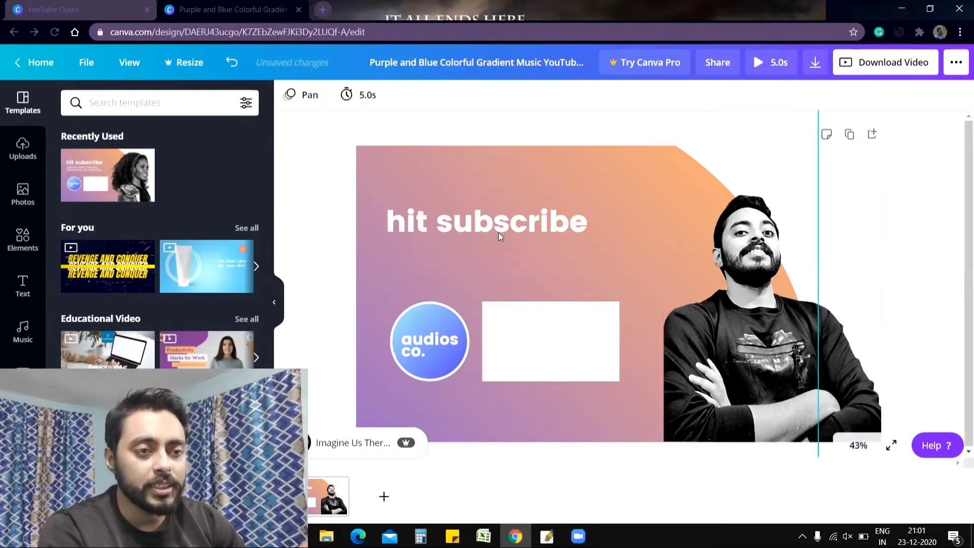
{"action": "left_click", "coordinate": [498, 231]}
{"action": "left_click_drag", "start_coordinate": [506, 228], "coordinate": [508, 197]}
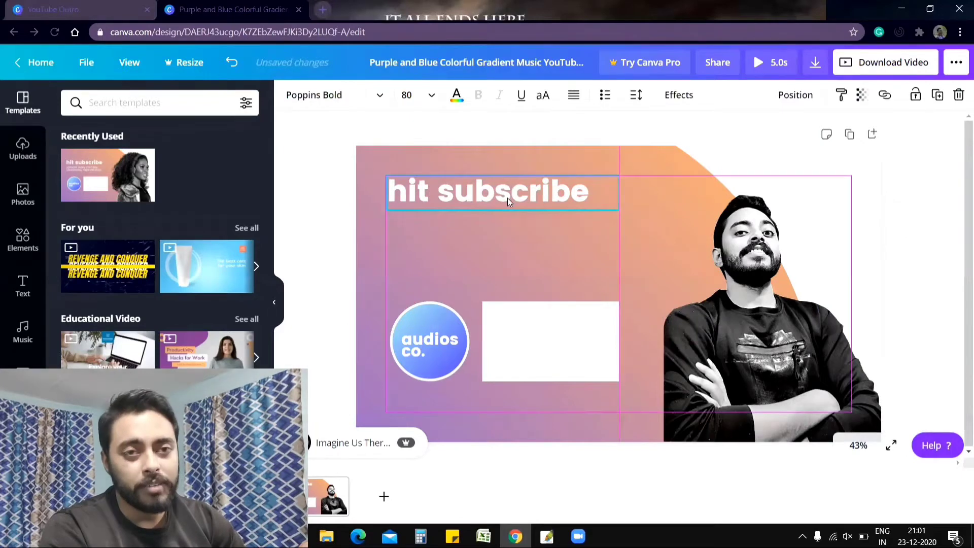
Delete the 'audios co.' logo and gradient circle, then move the white circle and rectangle up under the title.
{"action": "left_click", "coordinate": [531, 344]}
{"action": "left_click", "coordinate": [437, 336]}
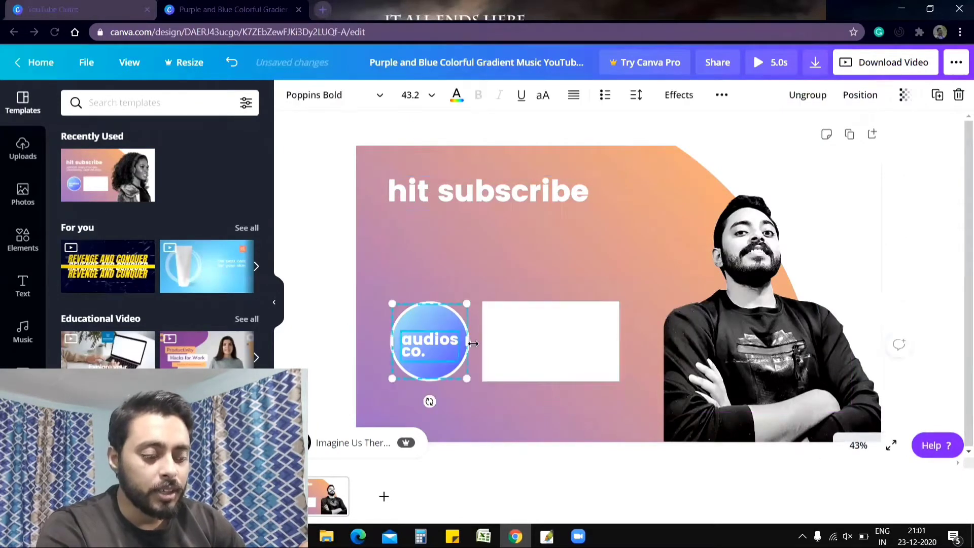
{"action": "key", "text": "Delete"}
{"action": "left_click", "coordinate": [460, 349]}
{"action": "key", "text": "Delete"}
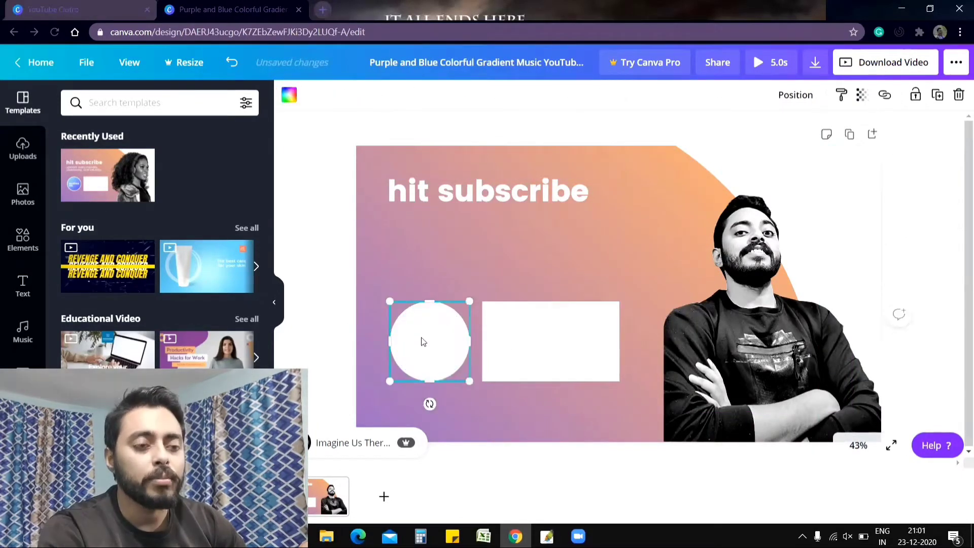
{"action": "left_click_drag", "start_coordinate": [420, 338], "coordinate": [421, 259]}
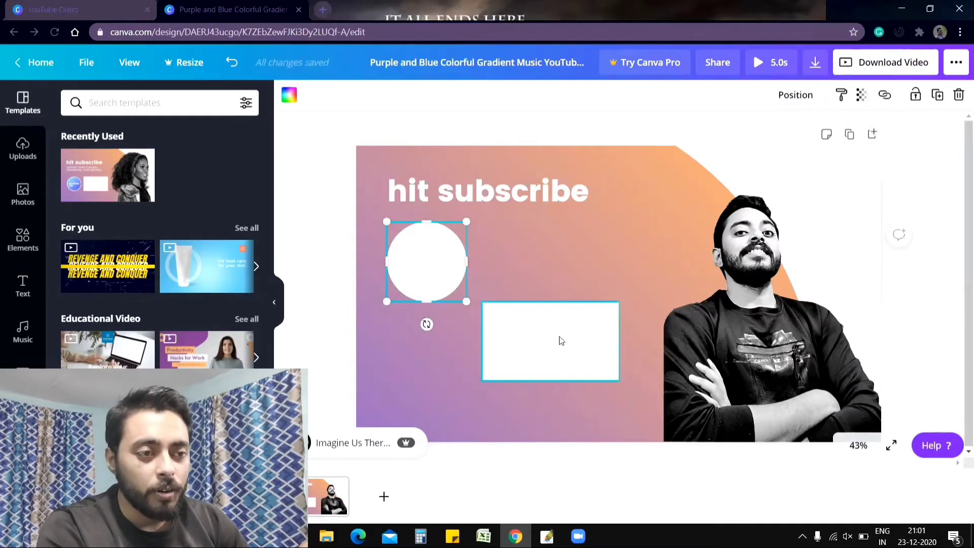
{"action": "left_click_drag", "start_coordinate": [563, 339], "coordinate": [573, 262]}
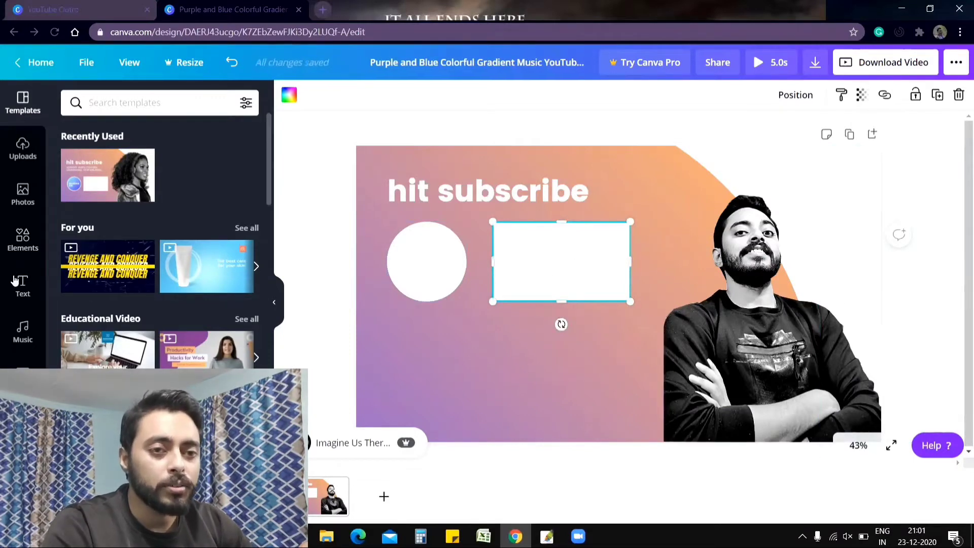
Add a grey square from Shapes beside the boxes, delete the white rectangle, and trim the square.
{"action": "left_click", "coordinate": [18, 242]}
{"action": "left_click", "coordinate": [193, 348]}
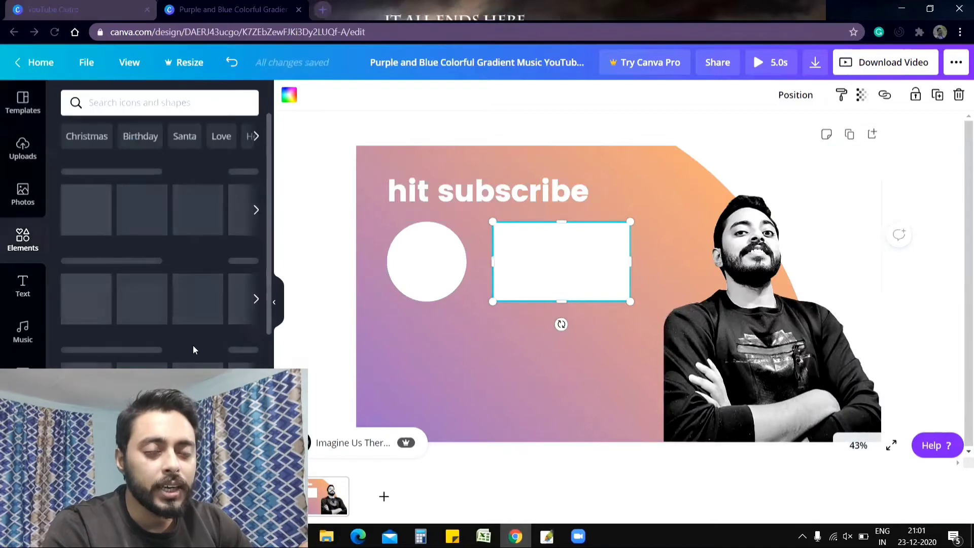
{"action": "left_click", "coordinate": [164, 242]}
{"action": "left_click_drag", "start_coordinate": [159, 267], "coordinate": [603, 278]}
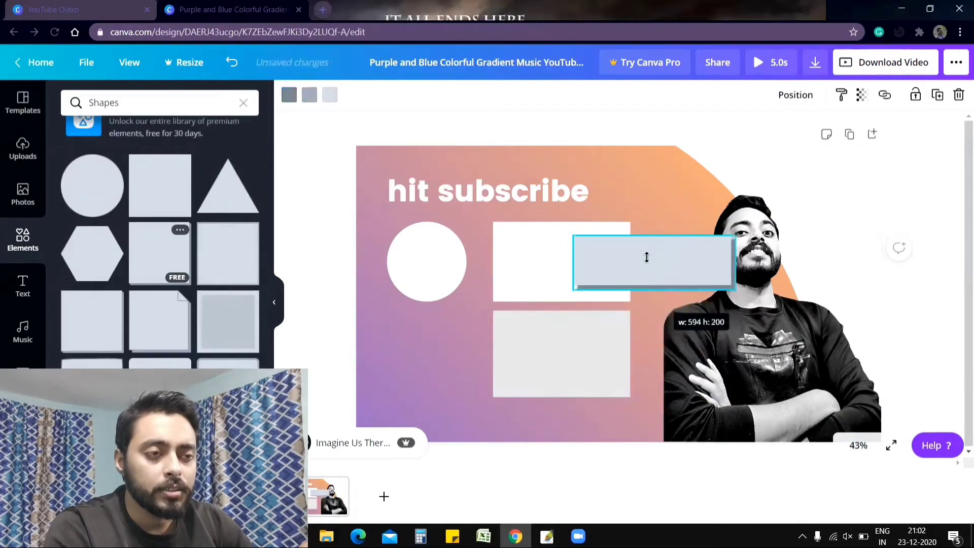
{"action": "mouse_move", "coordinate": [658, 353]}
{"action": "left_mouse_down"}
{"action": "mouse_move", "coordinate": [646, 293]}
{"action": "mouse_move", "coordinate": [591, 266]}
{"action": "left_mouse_up"}
{"action": "left_click", "coordinate": [535, 270]}
{"action": "key", "text": "Delete"}
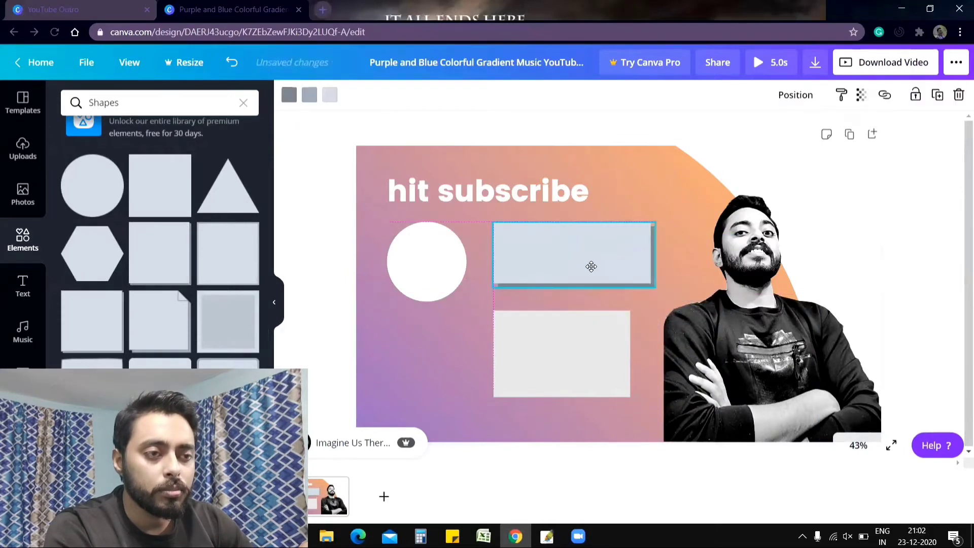
{"action": "left_click_drag", "start_coordinate": [659, 259], "coordinate": [638, 259]}
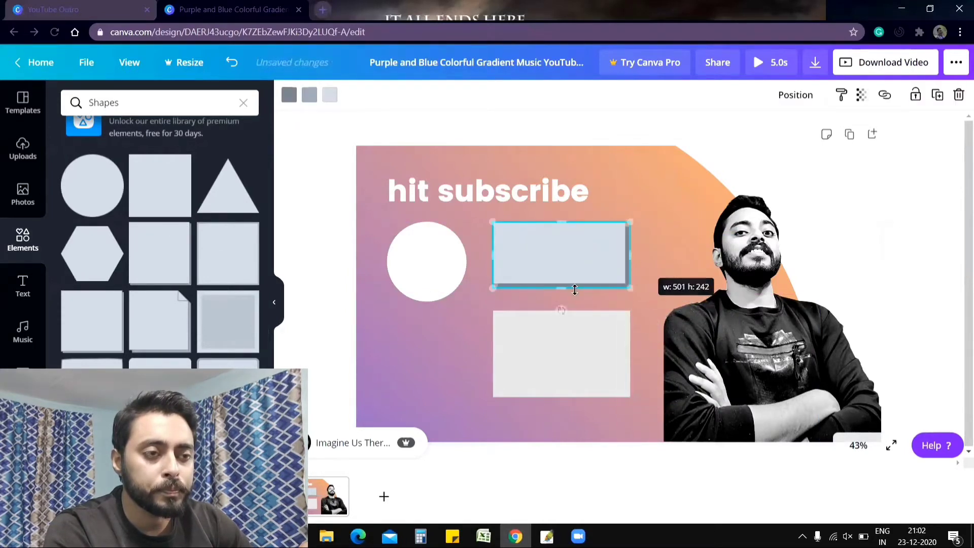
{"action": "left_click_drag", "start_coordinate": [556, 374], "coordinate": [555, 360]}
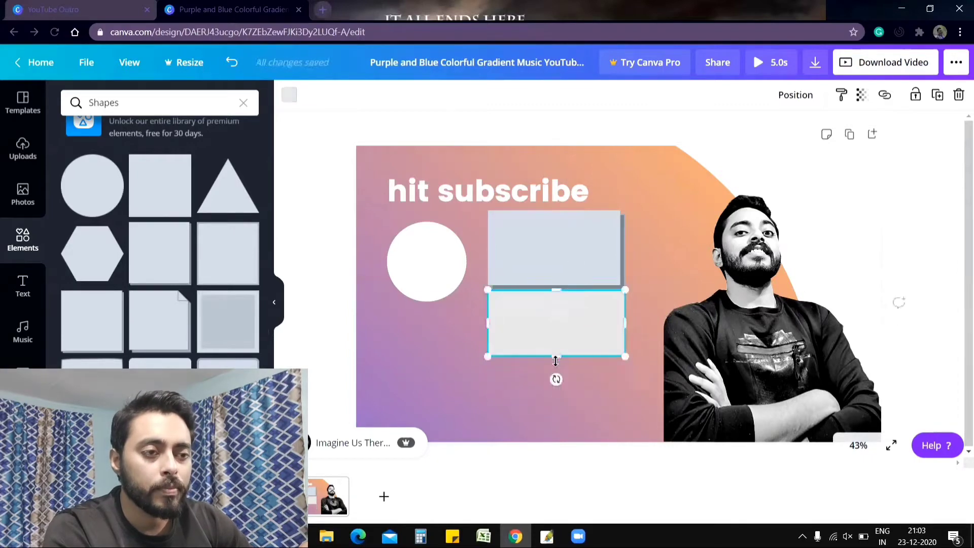
{"action": "key", "text": "ctrl+z"}
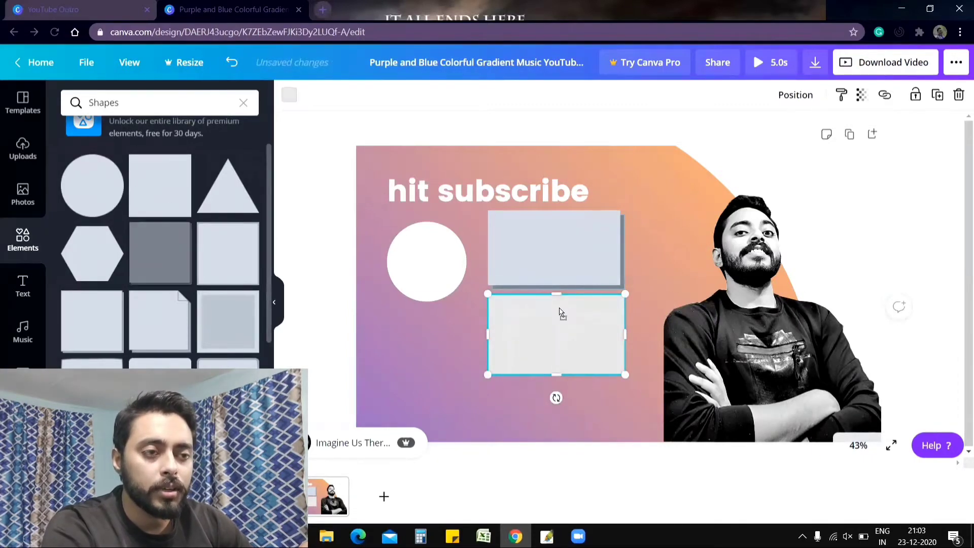
Swap the grey strip for a light-blue square shortened to match the top rectangle.
{"action": "left_click_drag", "start_coordinate": [160, 253], "coordinate": [537, 349]}
{"action": "left_click", "coordinate": [502, 337]}
{"action": "key", "text": "Delete"}
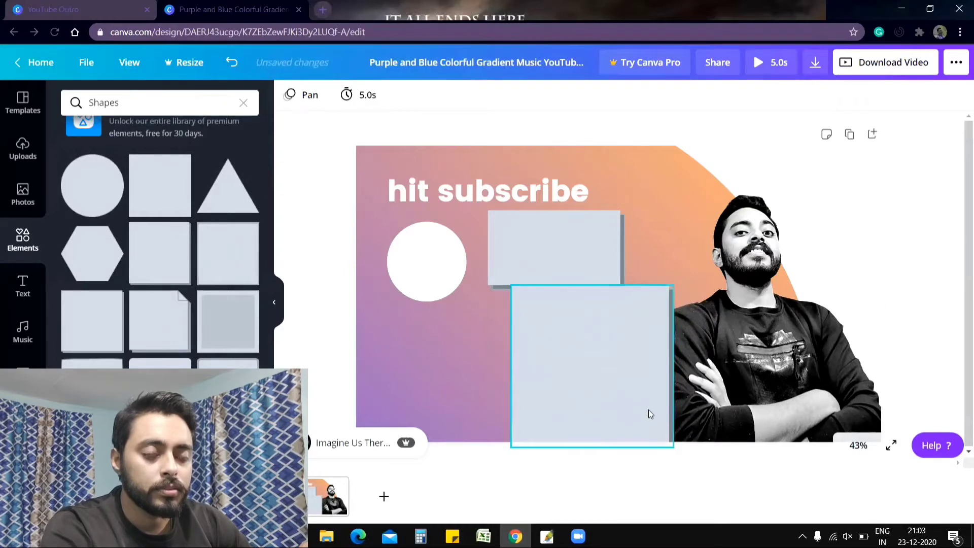
{"action": "left_click_drag", "start_coordinate": [604, 395], "coordinate": [594, 400]}
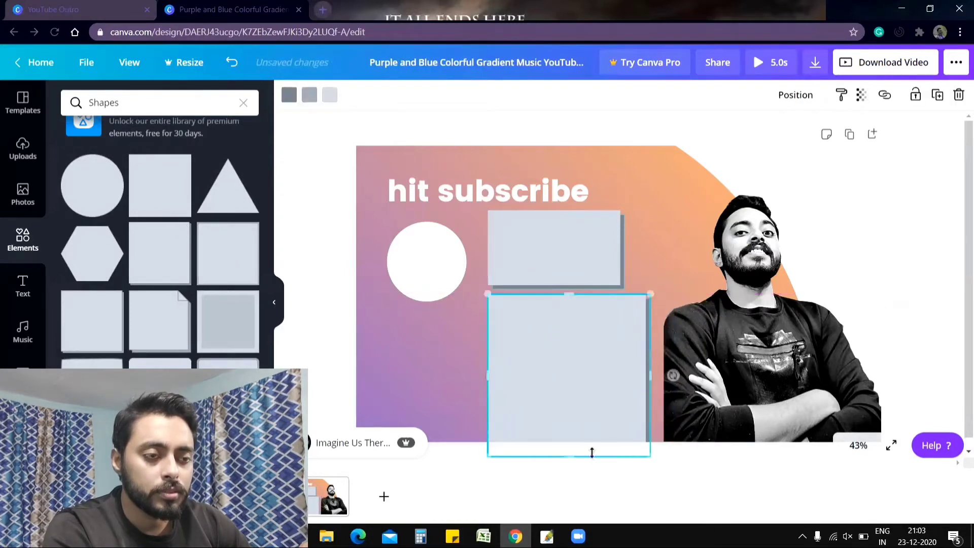
{"action": "left_click_drag", "start_coordinate": [573, 391], "coordinate": [570, 370]}
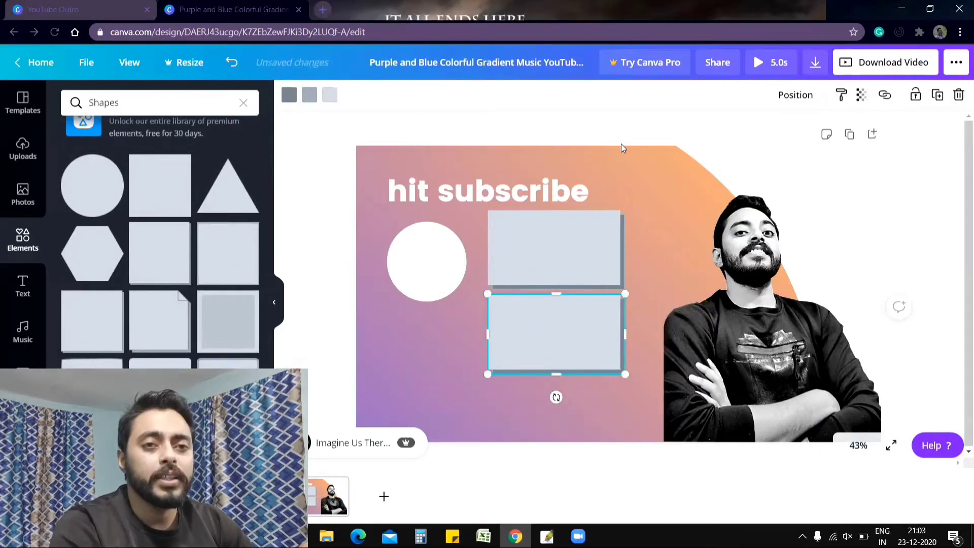
{"action": "left_click", "coordinate": [439, 432]}
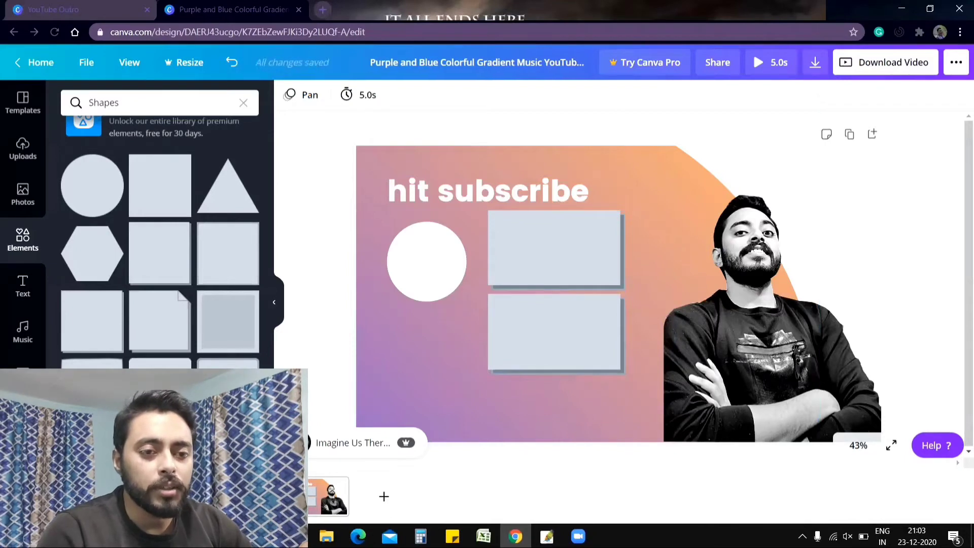
Add a smaller shadowed grey circle to the left of the two rectangles.
{"action": "scroll", "coordinate": [159, 254], "scroll_direction": "down", "scroll_amount": 3}
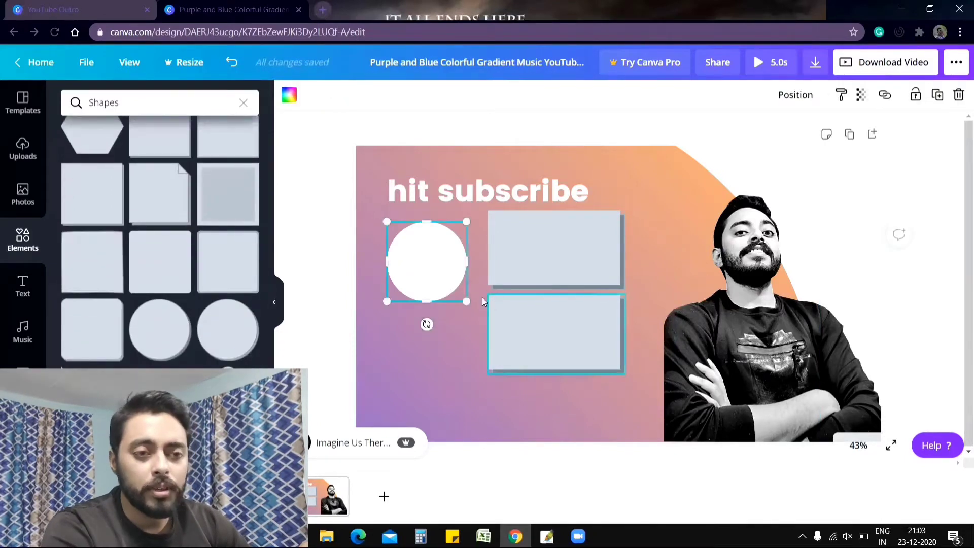
{"action": "mouse_move", "coordinate": [160, 339]}
{"action": "left_mouse_down"}
{"action": "mouse_move", "coordinate": [429, 264]}
{"action": "mouse_move", "coordinate": [478, 302]}
{"action": "mouse_move", "coordinate": [420, 291]}
{"action": "left_mouse_up"}
{"action": "left_click", "coordinate": [393, 265]}
{"action": "left_click_drag", "start_coordinate": [481, 329], "coordinate": [432, 280]}
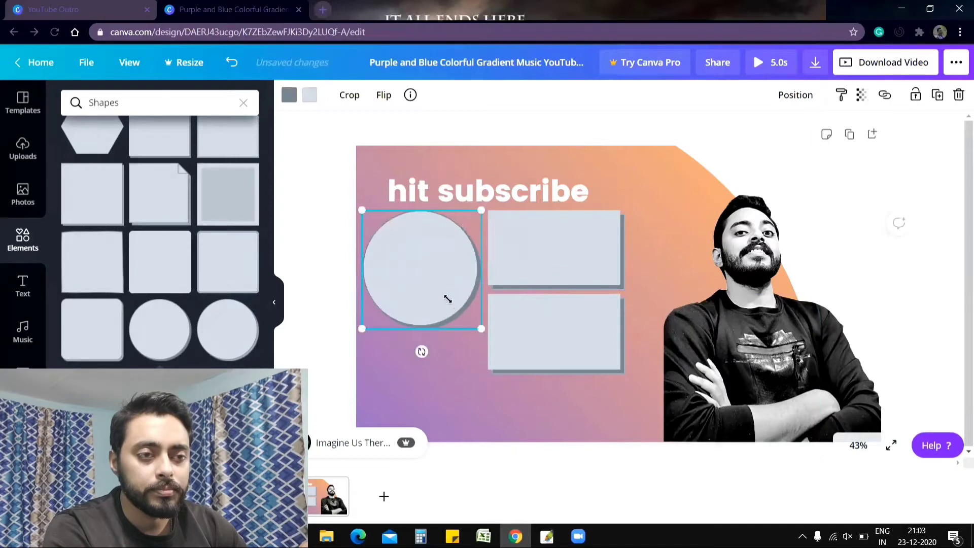
{"action": "left_click_drag", "start_coordinate": [403, 248], "coordinate": [436, 282]}
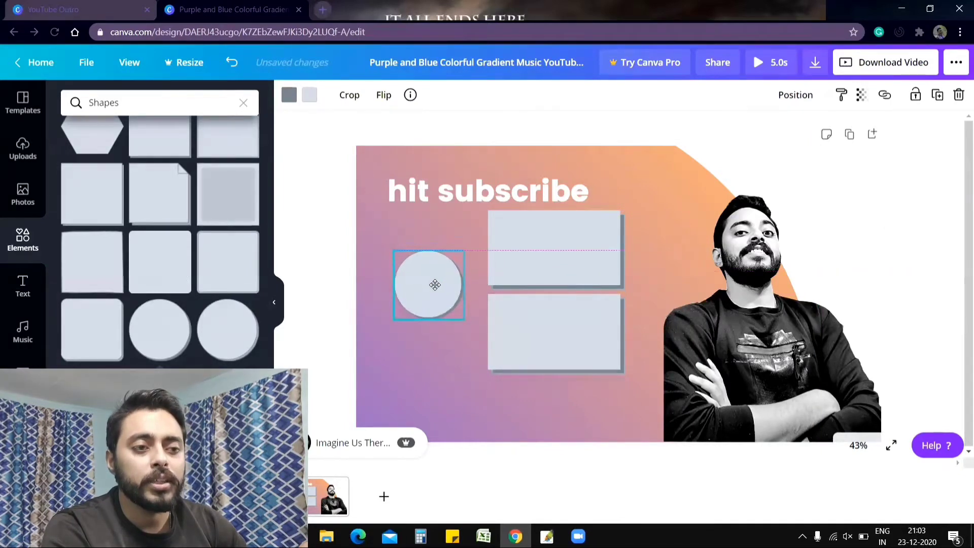
{"action": "left_click", "coordinate": [531, 415]}
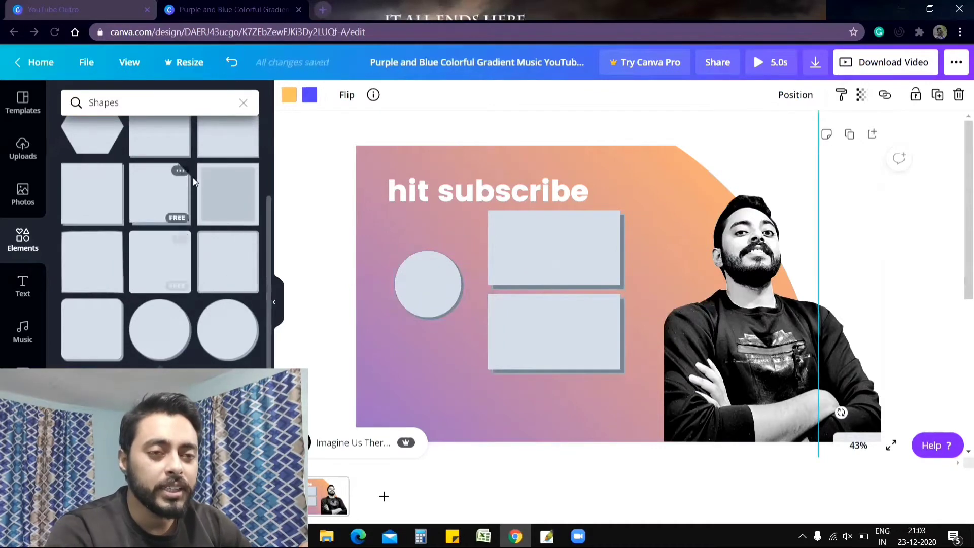
{"action": "scroll", "coordinate": [193, 162], "scroll_direction": "up", "scroll_amount": 5}
Search Elements for 'instagram' and add the colourful Instagram logo to the outro.
{"action": "left_click", "coordinate": [167, 94]}
{"action": "key", "text": "ctrl+a"}
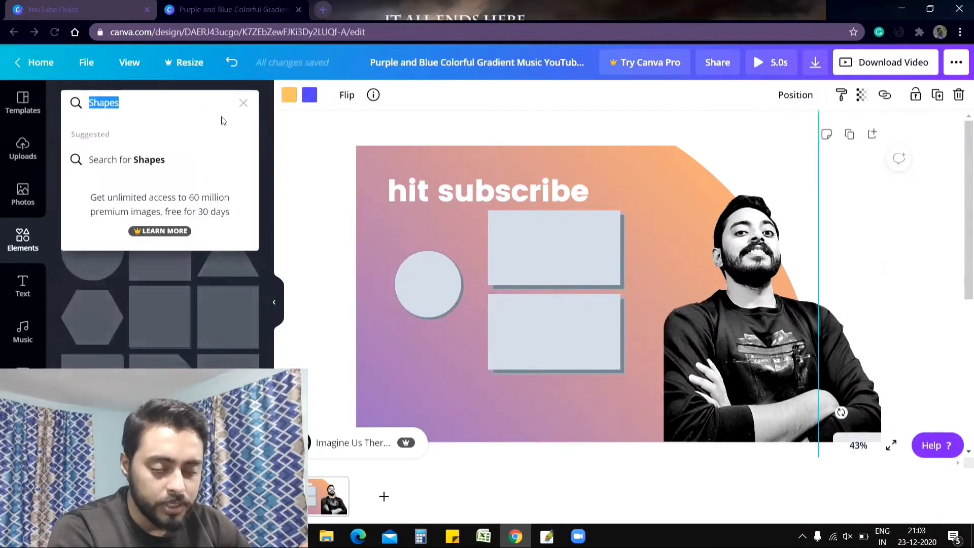
{"action": "type", "text": "insta"}
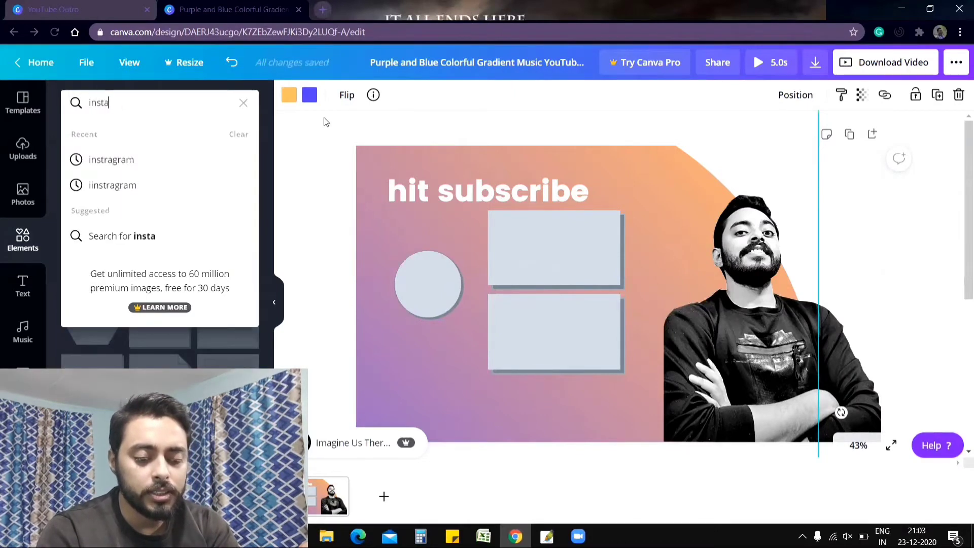
{"action": "type", "text": "gra"}
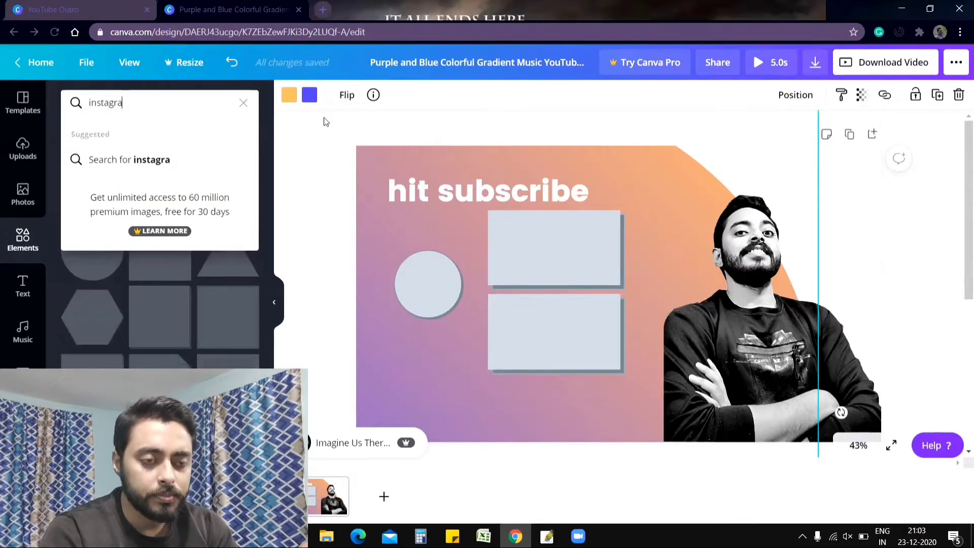
{"action": "type", "text": "m"}
{"action": "key", "text": "Return"}
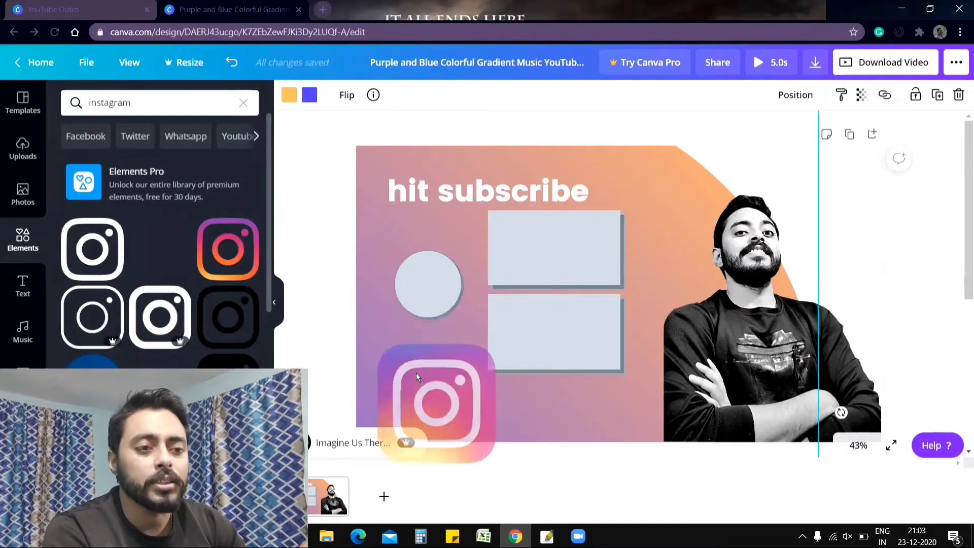
{"action": "left_click_drag", "start_coordinate": [168, 252], "coordinate": [435, 401]}
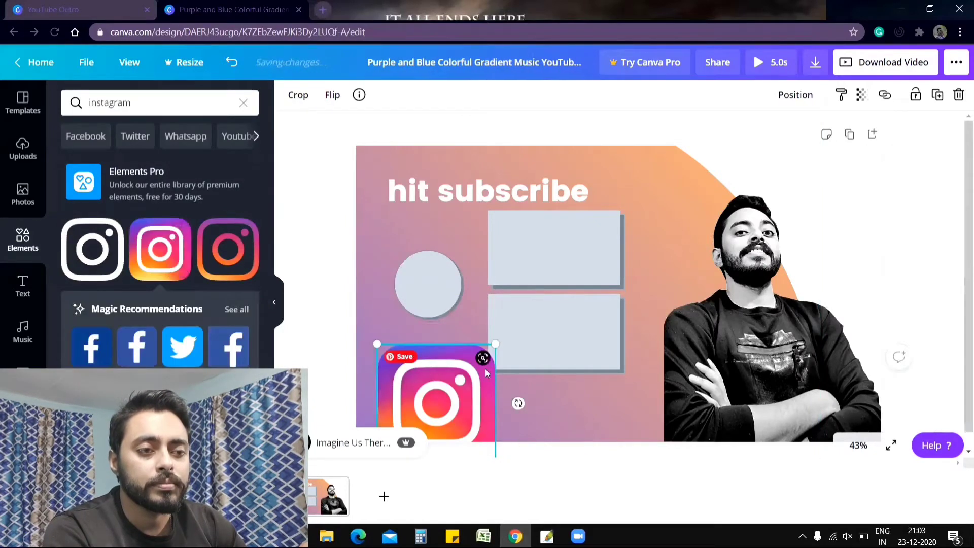
Shrink the Instagram logo and place it in the bottom-left corner.
{"action": "left_click_drag", "start_coordinate": [431, 404], "coordinate": [401, 418]}
{"action": "left_click", "coordinate": [398, 422]}
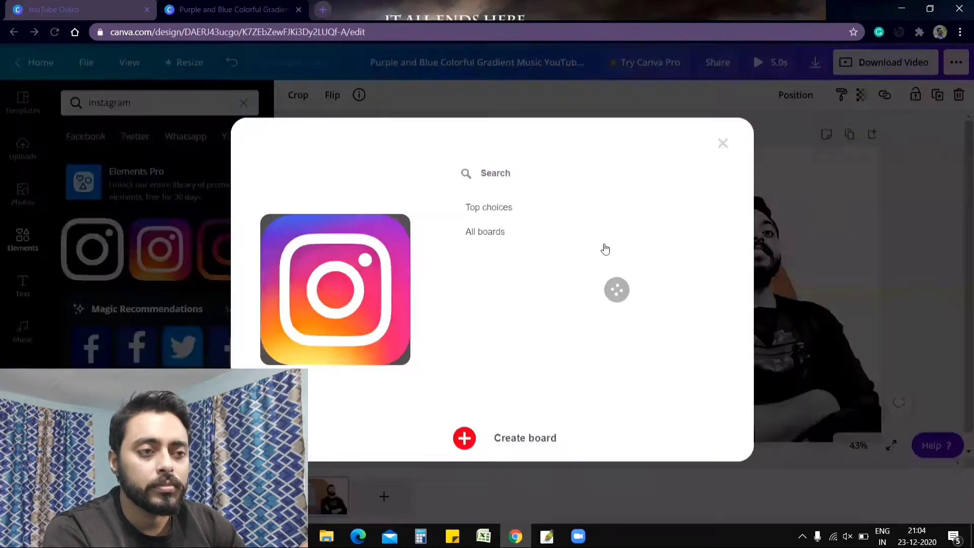
{"action": "key", "text": "Escape"}
{"action": "left_click", "coordinate": [961, 287]}
{"action": "scroll", "coordinate": [960, 288], "scroll_direction": "down", "scroll_amount": 1}
{"action": "left_click", "coordinate": [386, 396]}
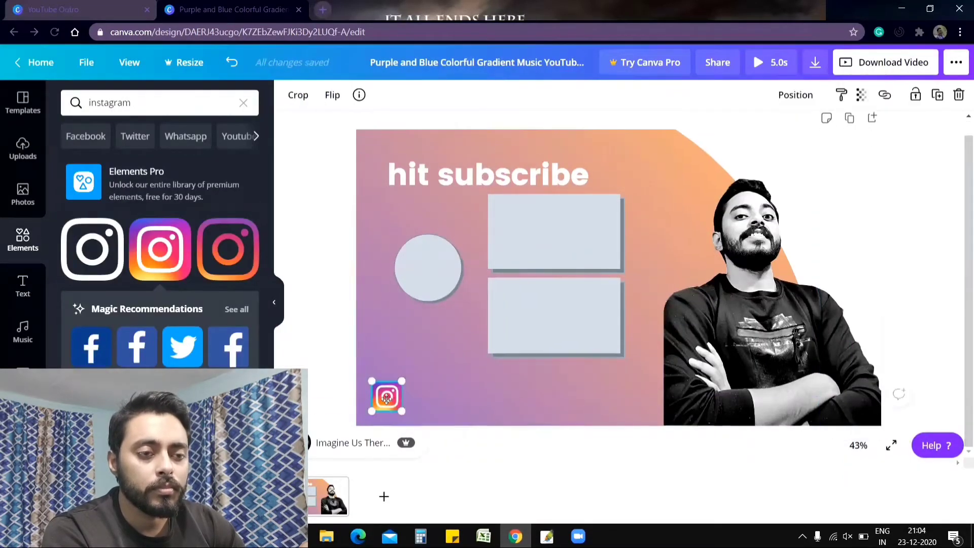
{"action": "left_click", "coordinate": [444, 386]}
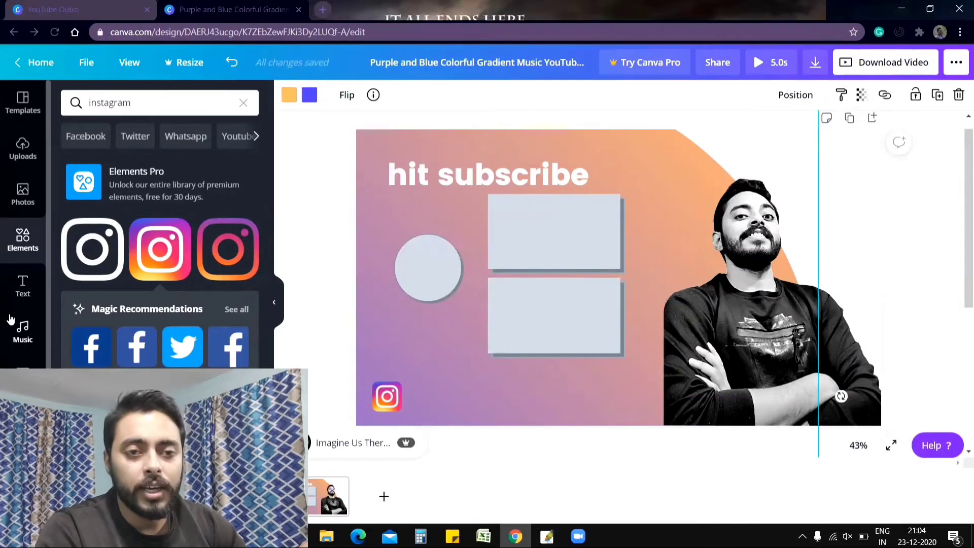
{"action": "left_click", "coordinate": [21, 298]}
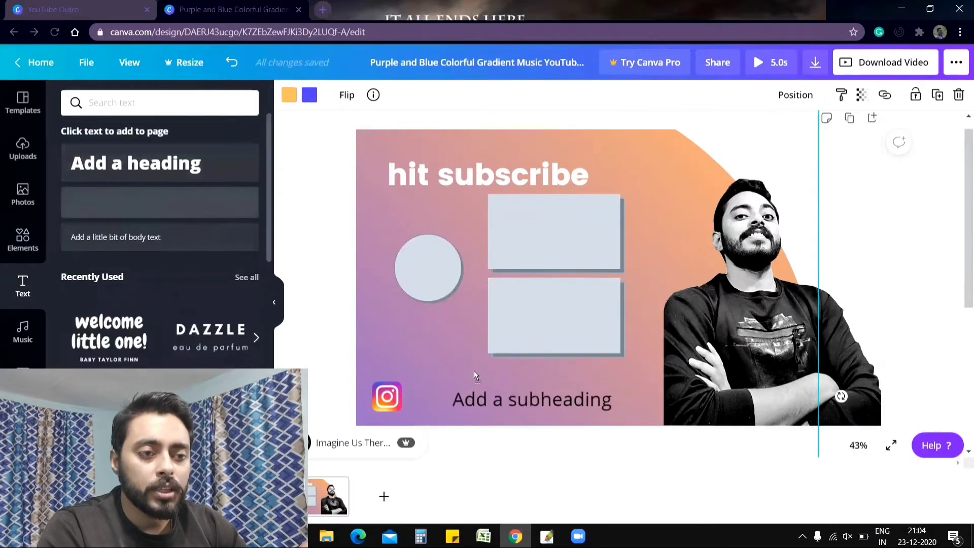
Add a subheading text box with the creator's Instagram handle next to the logo.
{"action": "left_click_drag", "start_coordinate": [384, 287], "coordinate": [462, 385]}
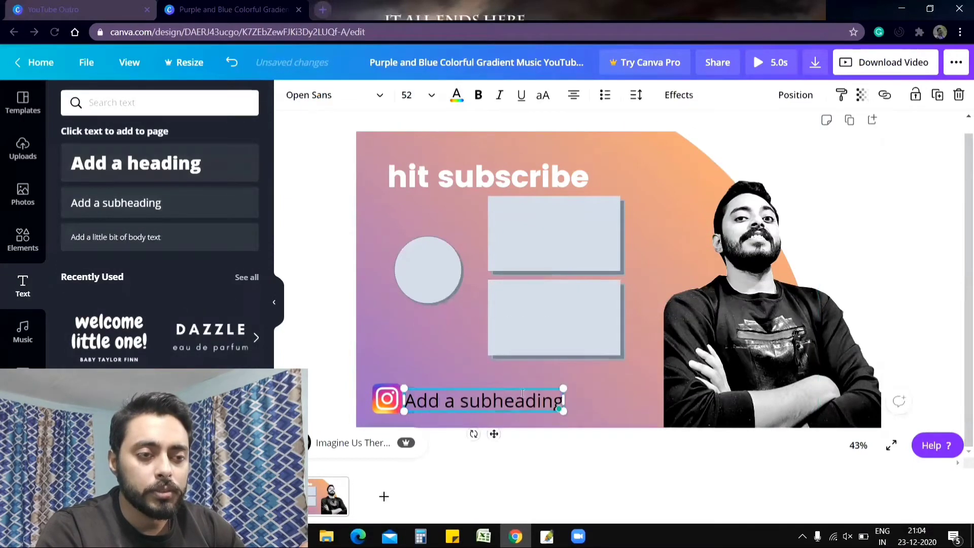
{"action": "left_click_drag", "start_coordinate": [406, 401], "coordinate": [594, 404]}
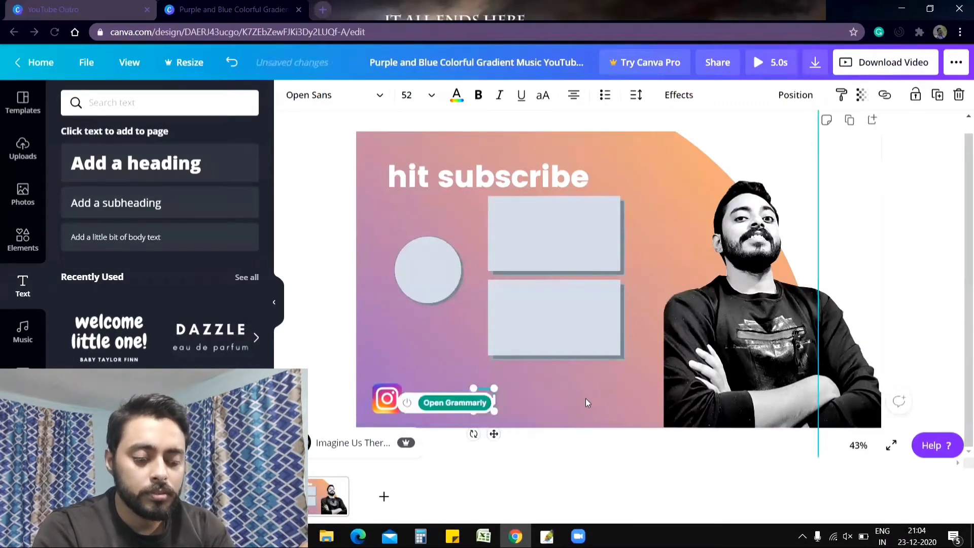
{"action": "type", "text": "akash.roy"}
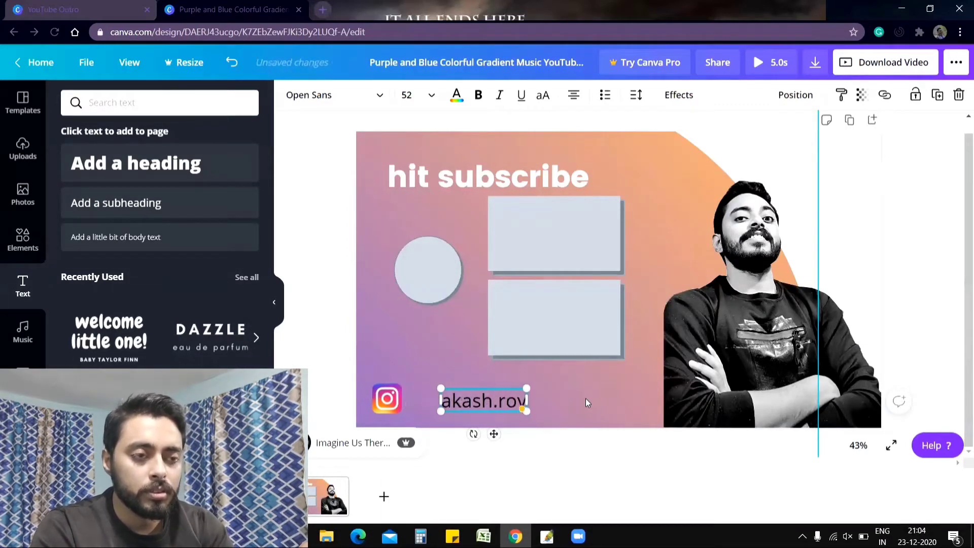
{"action": "type", "text": "22"}
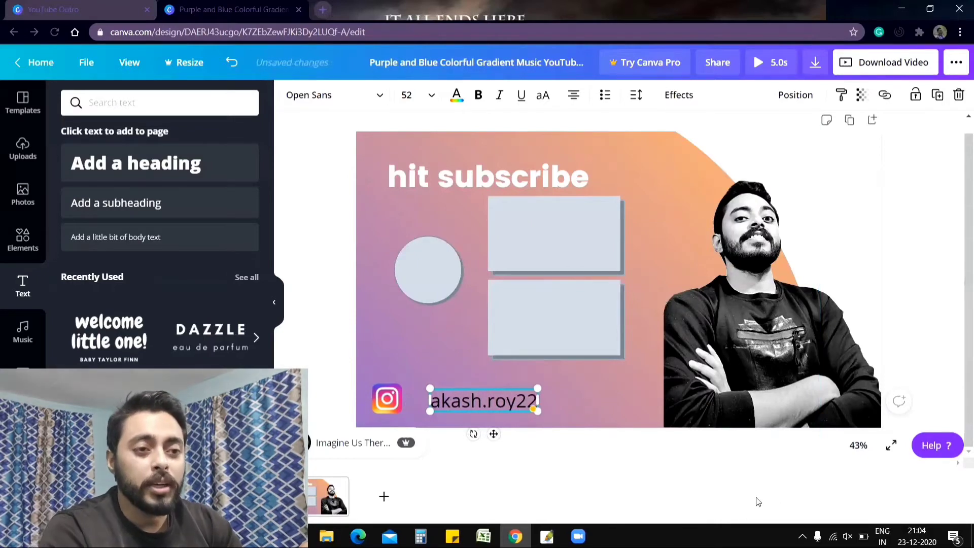
{"action": "left_click", "coordinate": [524, 402]}
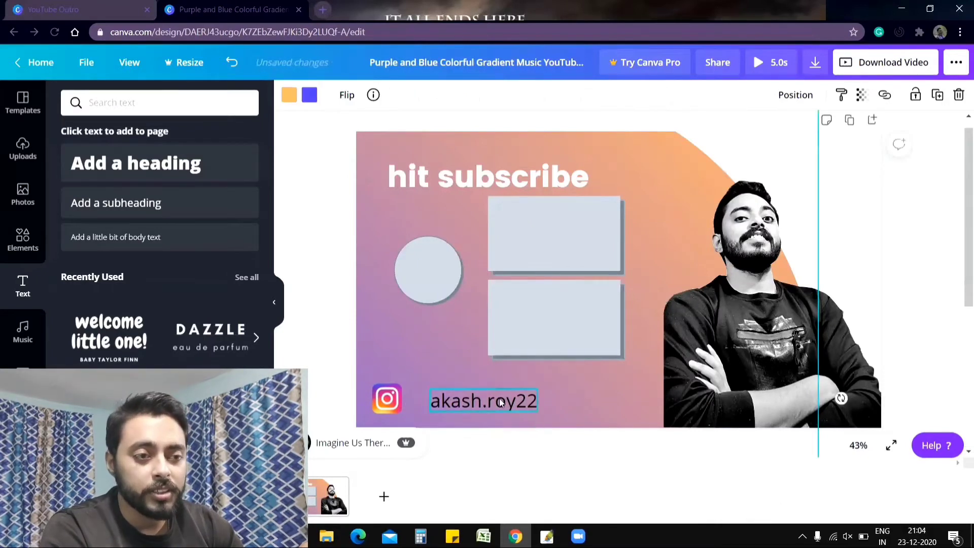
{"action": "left_click_drag", "start_coordinate": [500, 402], "coordinate": [473, 397]}
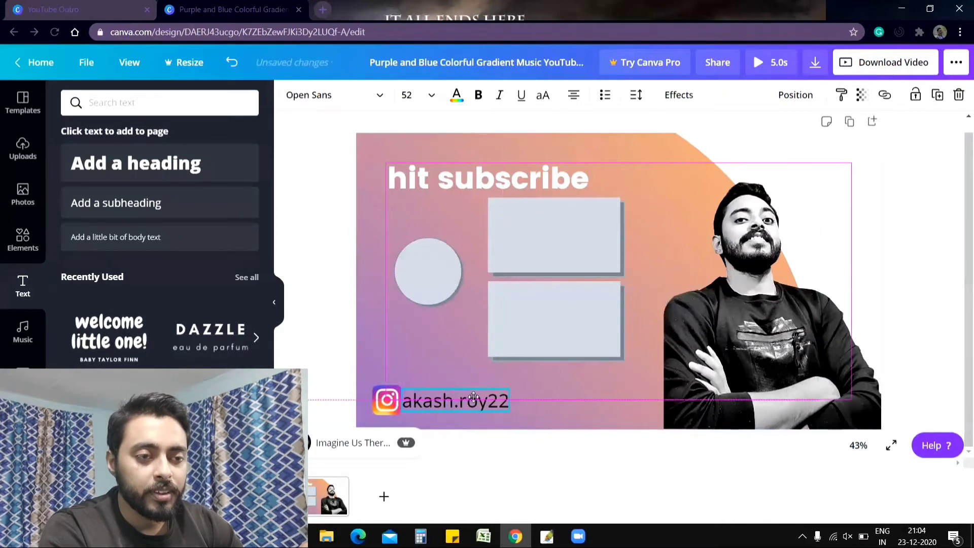
{"action": "left_click", "coordinate": [540, 393]}
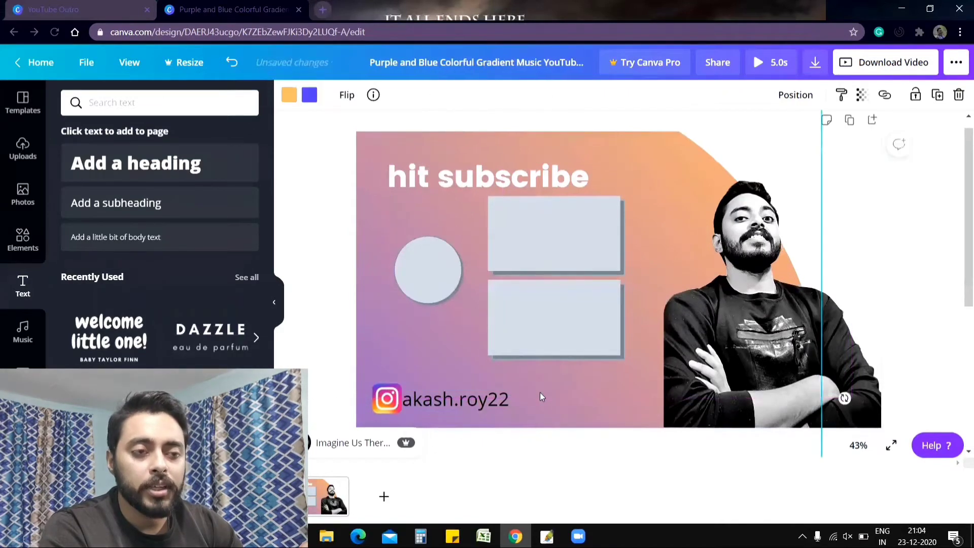
Make the handle text bold and colour it #FFF1F1.
{"action": "left_click", "coordinate": [502, 402]}
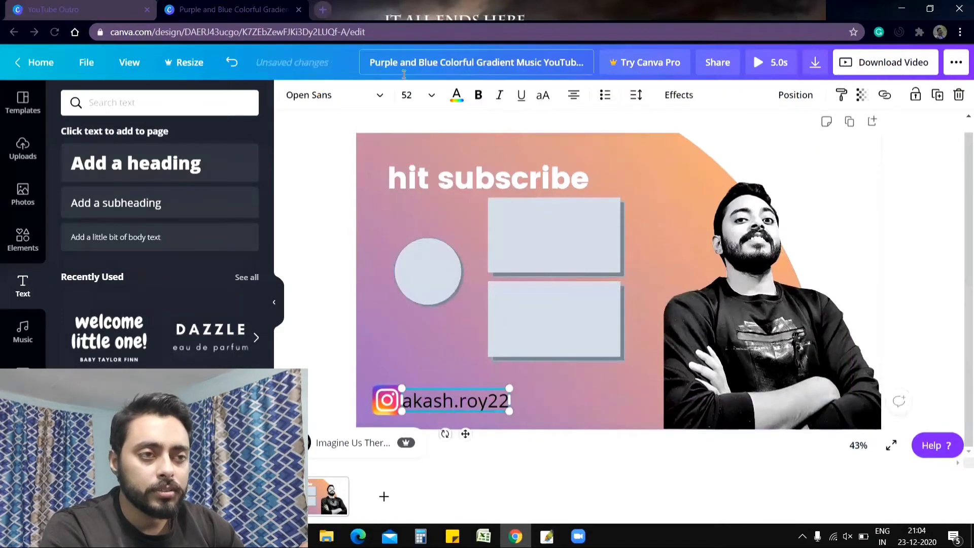
{"action": "key", "text": "ctrl+b"}
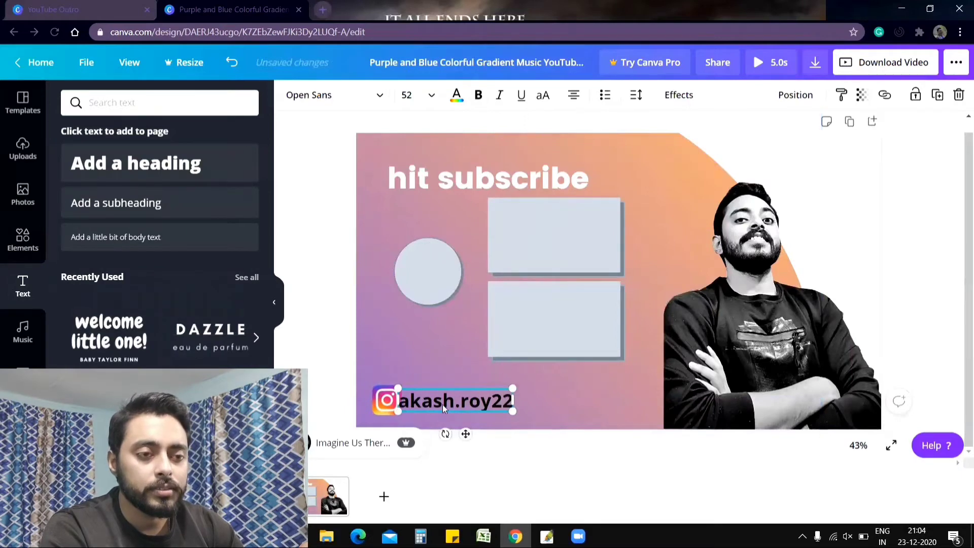
{"action": "left_click_drag", "start_coordinate": [442, 404], "coordinate": [450, 403]}
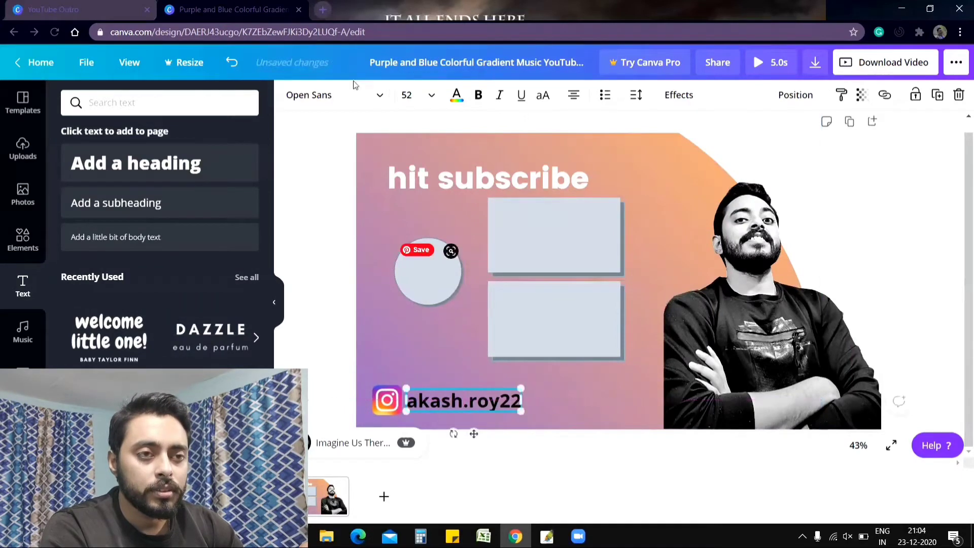
{"action": "left_click", "coordinate": [457, 97]}
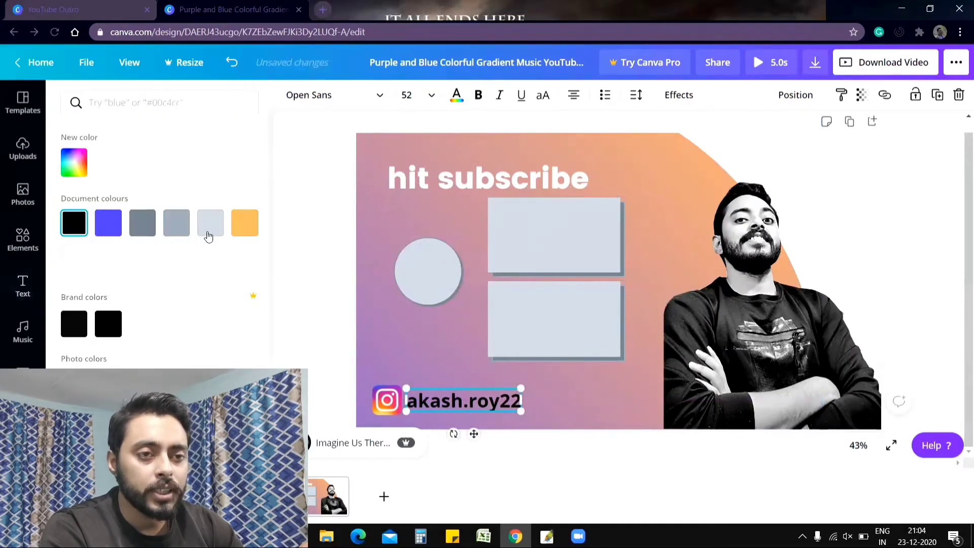
{"action": "left_click", "coordinate": [69, 177]}
{"action": "left_click", "coordinate": [79, 194]}
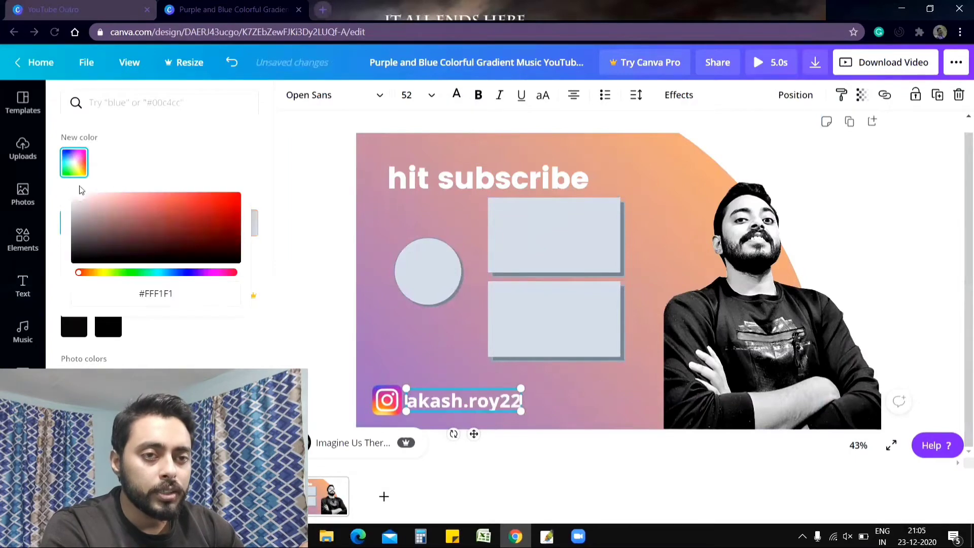
{"action": "left_click", "coordinate": [570, 401]}
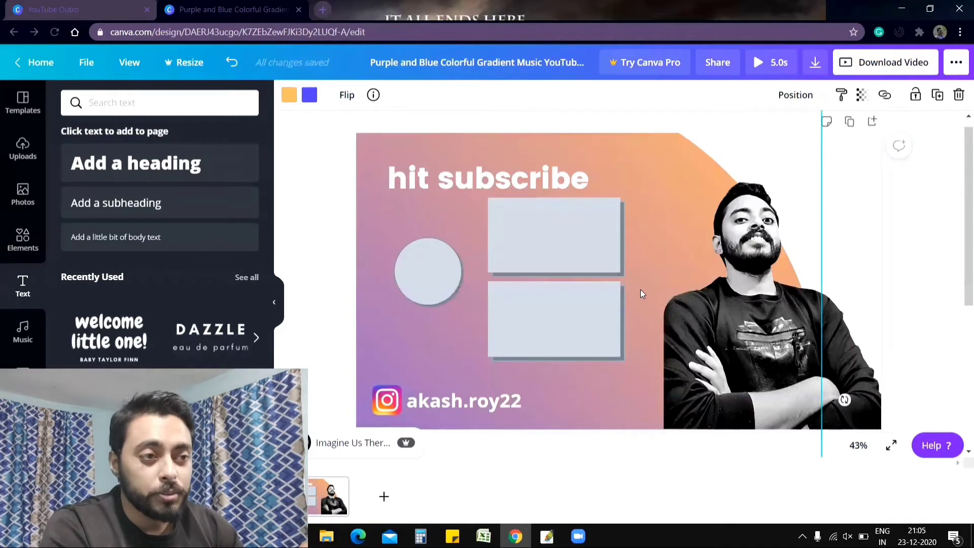
Widen the man's cut-out photo, shift it left, and preview the 5-second outro.
{"action": "left_click_drag", "start_coordinate": [762, 351], "coordinate": [784, 352]}
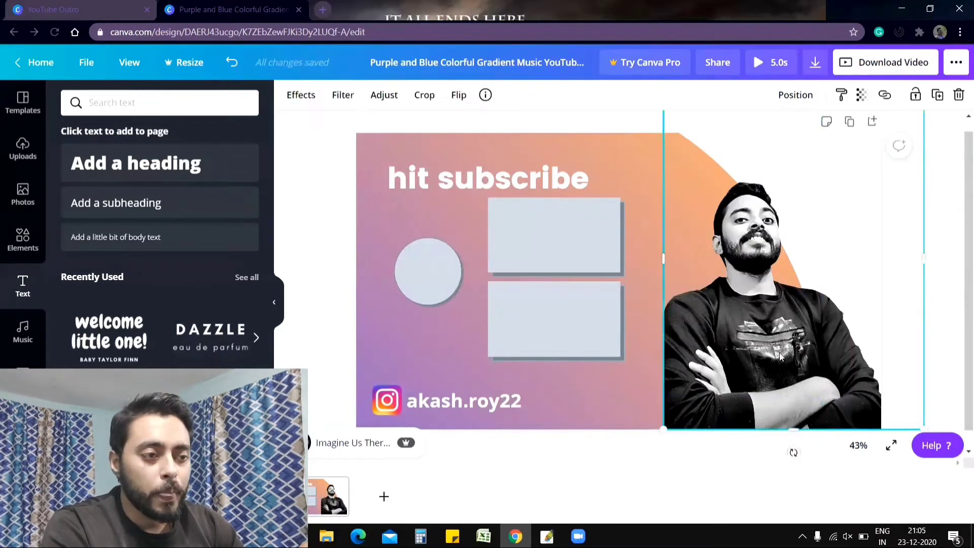
{"action": "left_click_drag", "start_coordinate": [686, 258], "coordinate": [662, 259]}
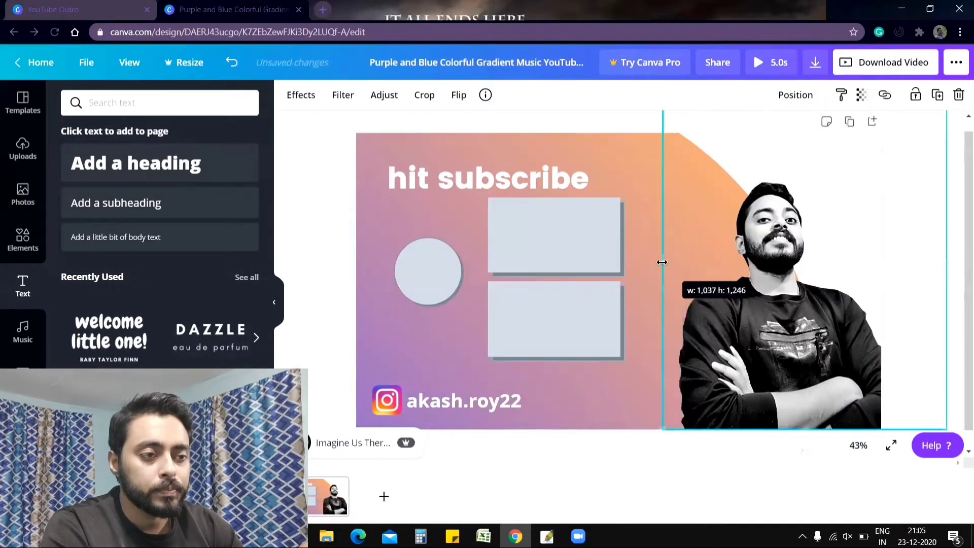
{"action": "left_click_drag", "start_coordinate": [778, 375], "coordinate": [751, 373]}
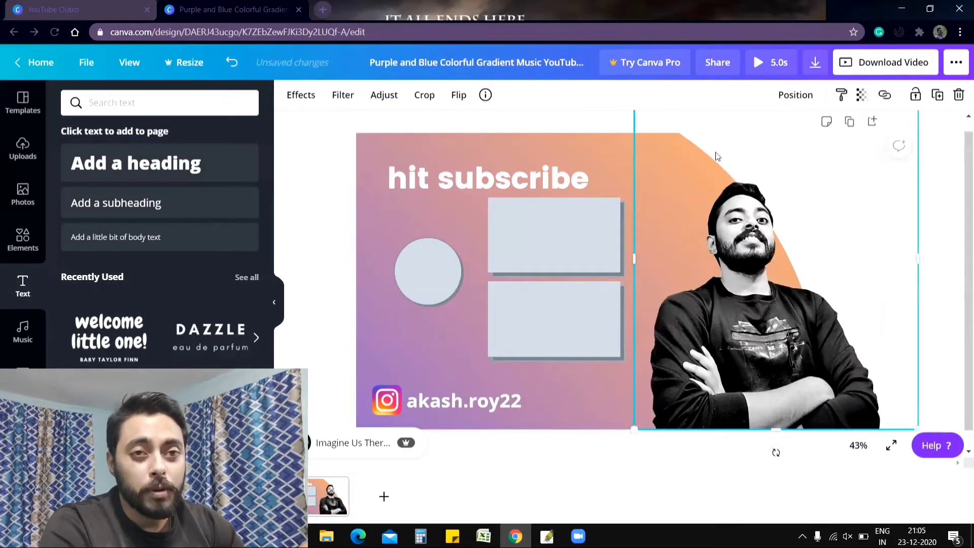
{"action": "left_click", "coordinate": [766, 59]}
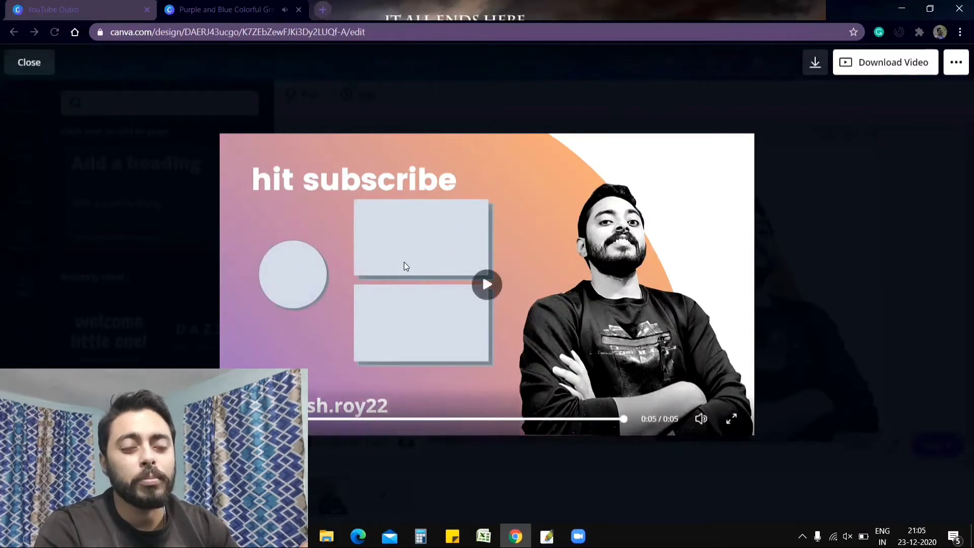
Close the preview and bring up the Download Video options showing the MP4 and US$3 music charge.
{"action": "left_click", "coordinate": [822, 226]}
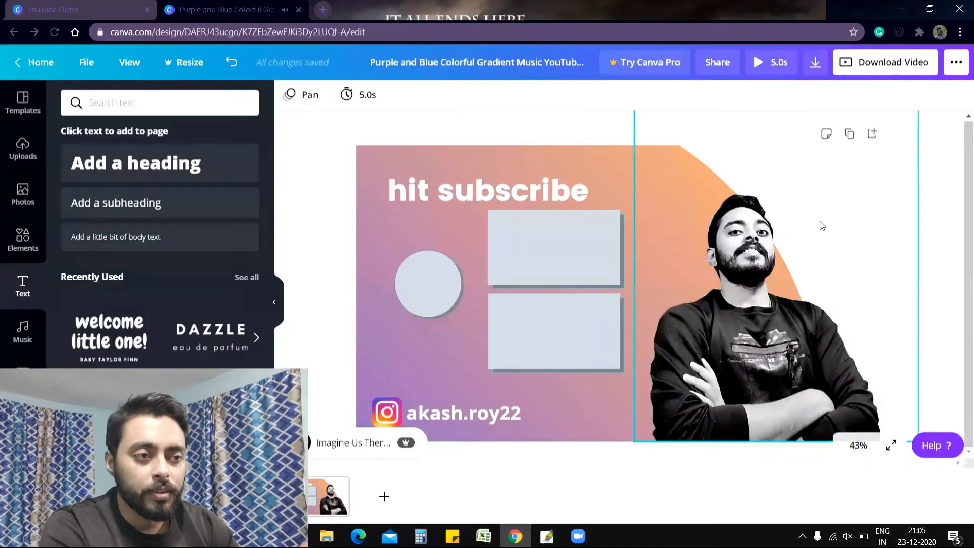
{"action": "left_click", "coordinate": [872, 67]}
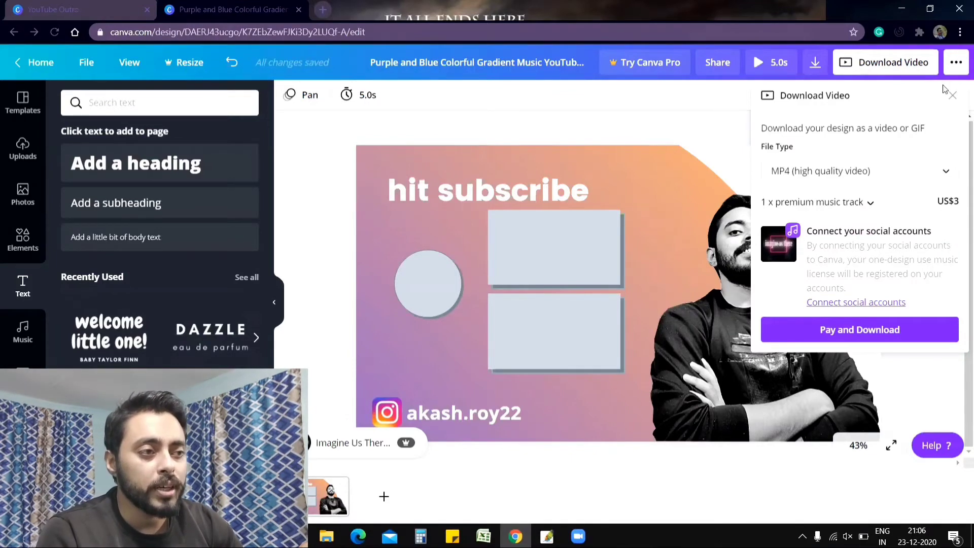
Remove the premium 'Imagine Us There' background music track from the design.
{"action": "left_click", "coordinate": [952, 96]}
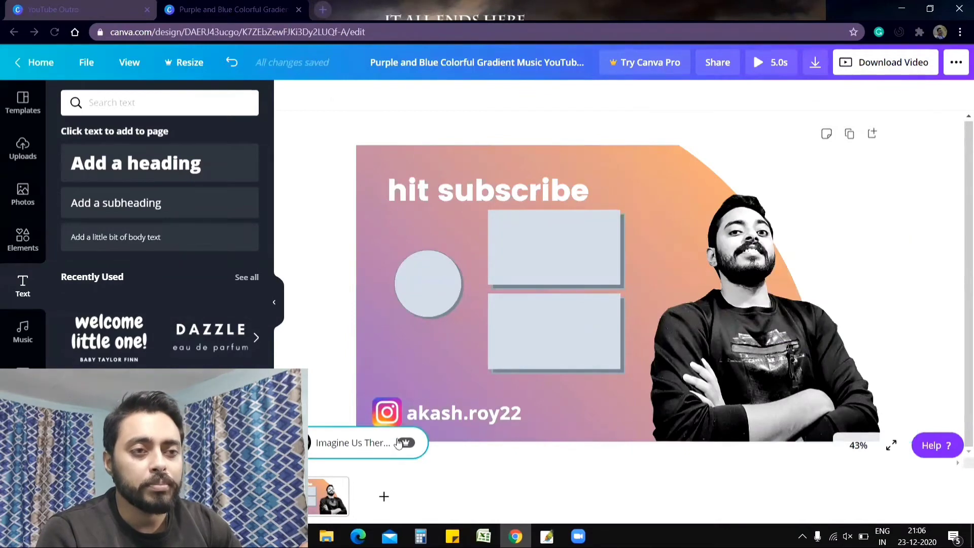
{"action": "left_click", "coordinate": [398, 443]}
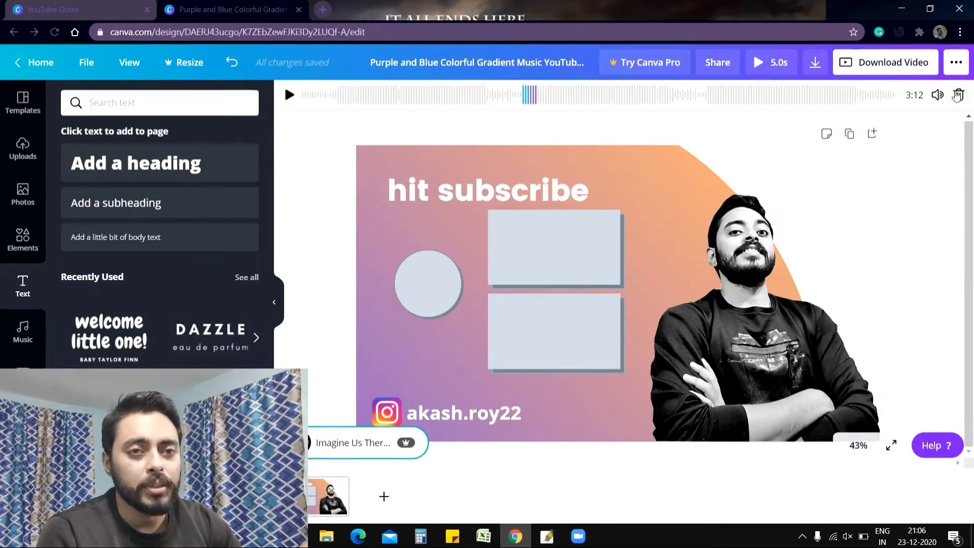
{"action": "left_click", "coordinate": [957, 95]}
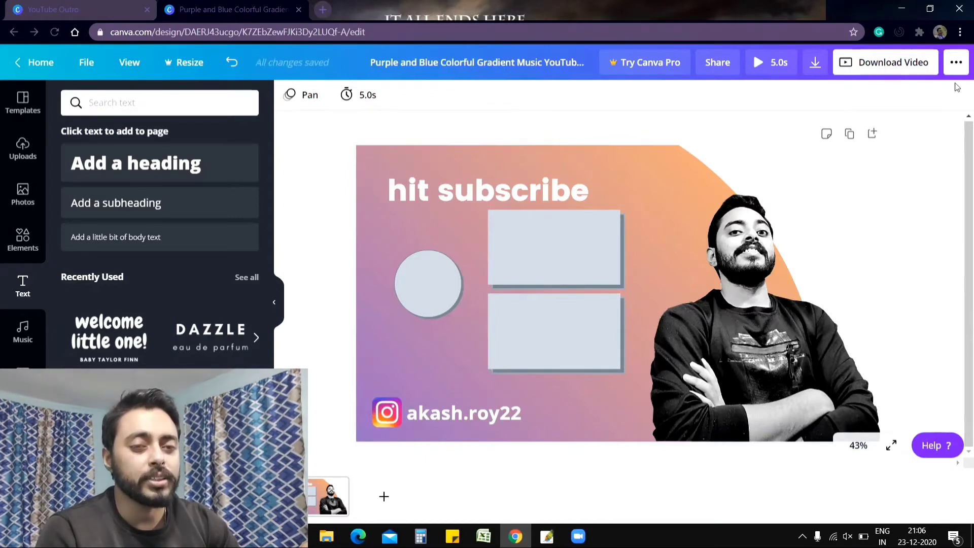
Download the outro as an MP4 video.
{"action": "left_click", "coordinate": [869, 70]}
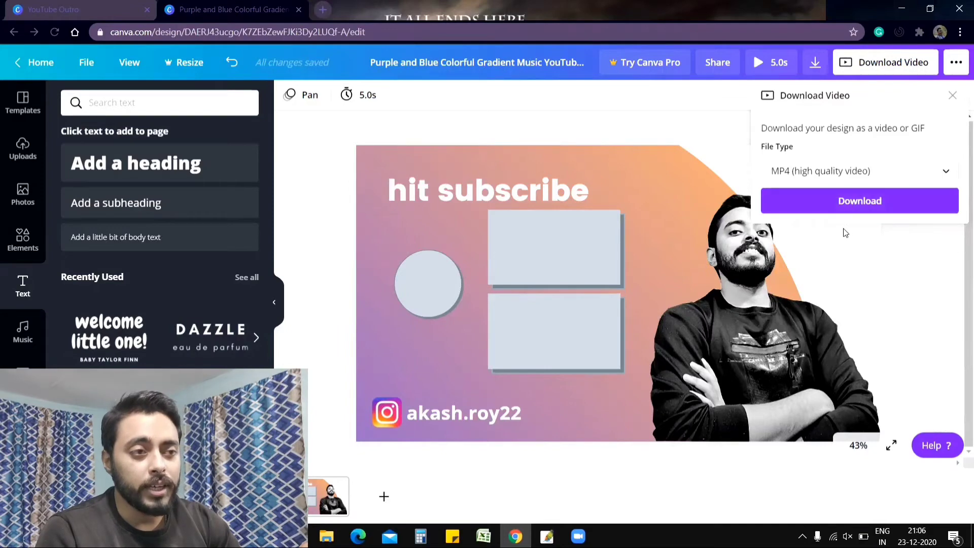
{"action": "left_click", "coordinate": [905, 176]}
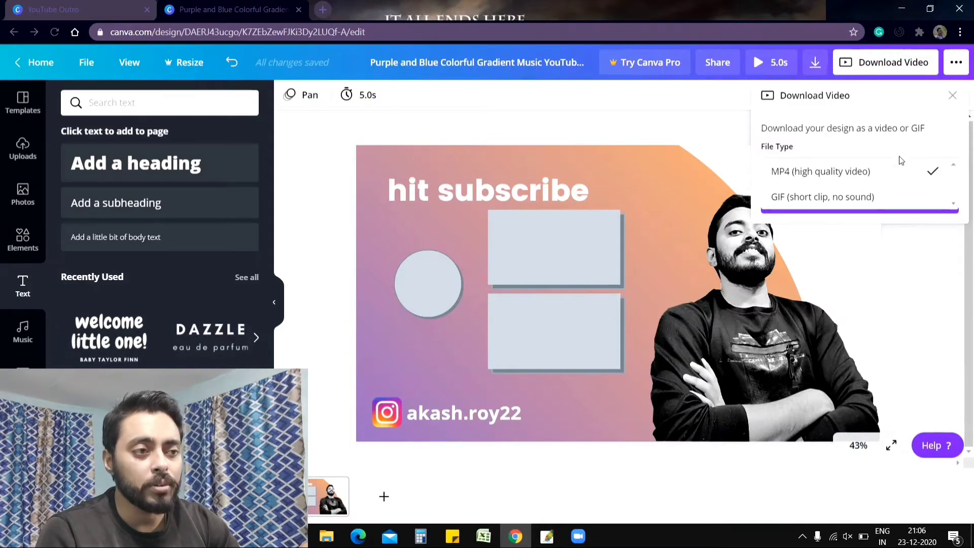
{"action": "left_click", "coordinate": [897, 173]}
{"action": "left_click", "coordinate": [889, 208]}
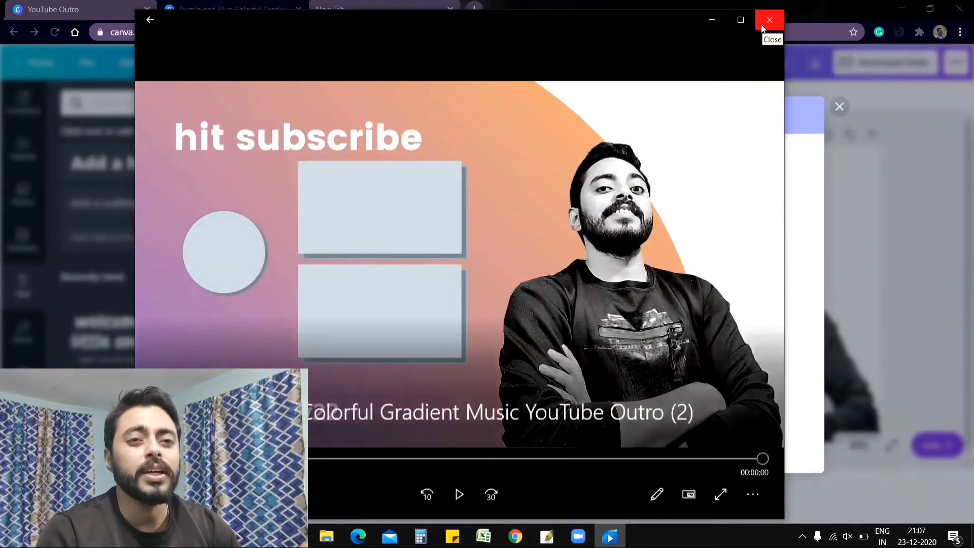
Close the Movies & TV player showing the exported outro and switch to Chrome's blank New Tab.
{"action": "left_click", "coordinate": [760, 26]}
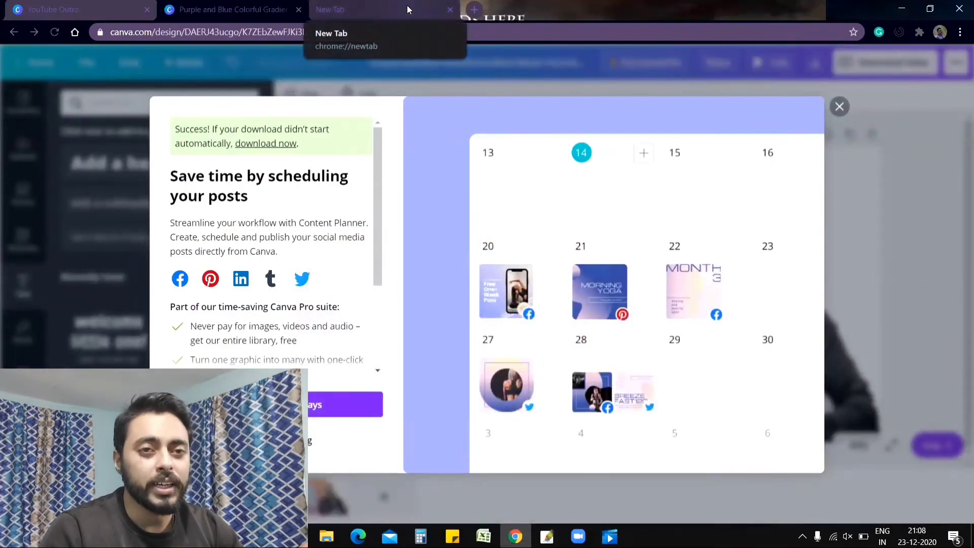
{"action": "left_click", "coordinate": [407, 9]}
{"action": "left_click", "coordinate": [417, 33]}
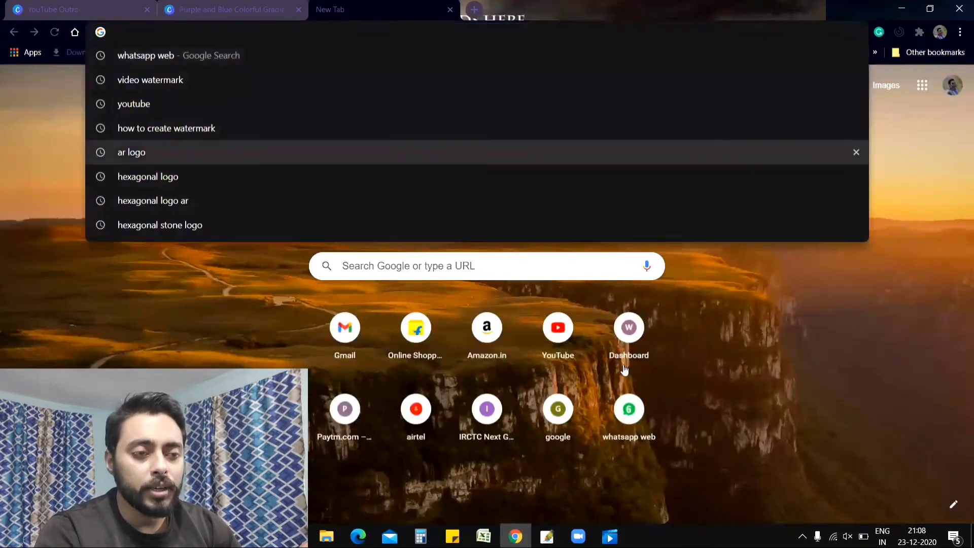
From the Studio shortcut, open the branding watermark video's details and launch its End screen editor.
{"action": "left_click", "coordinate": [538, 304]}
{"action": "left_click", "coordinate": [558, 335]}
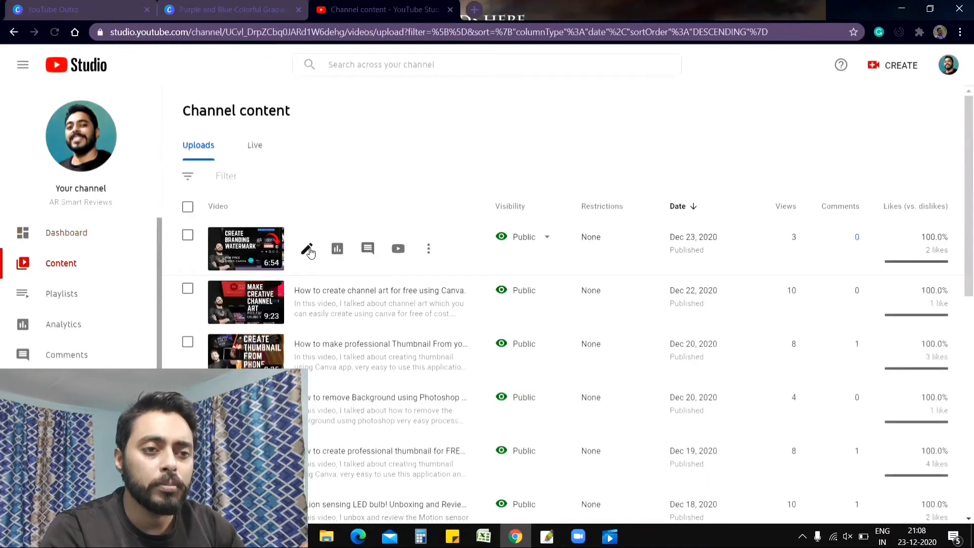
{"action": "left_click", "coordinate": [307, 250]}
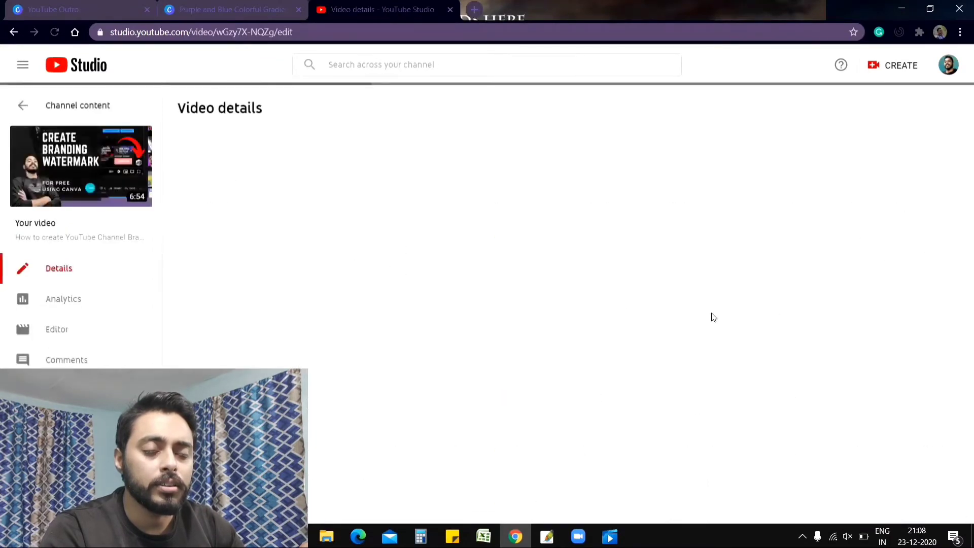
{"action": "scroll", "coordinate": [668, 301], "scroll_direction": "down", "scroll_amount": 5}
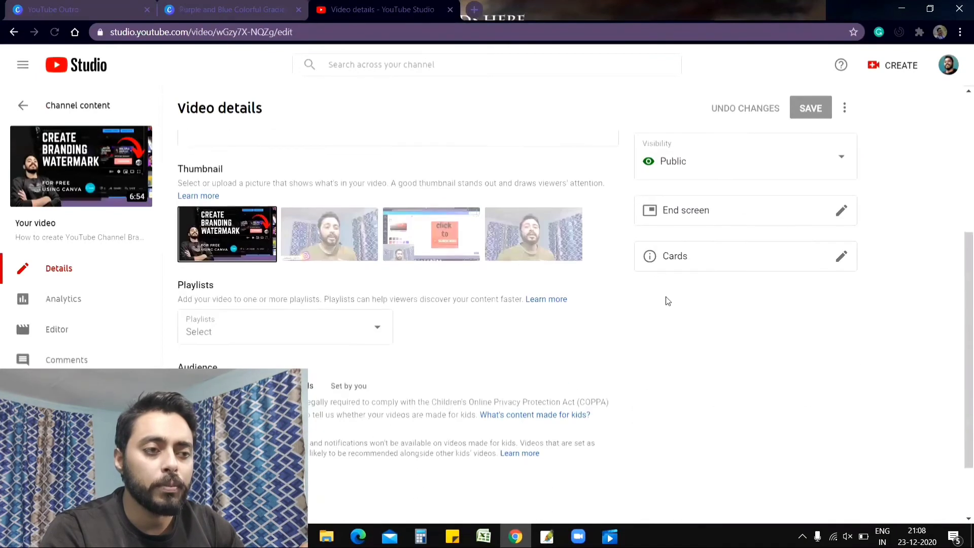
{"action": "left_click", "coordinate": [781, 222]}
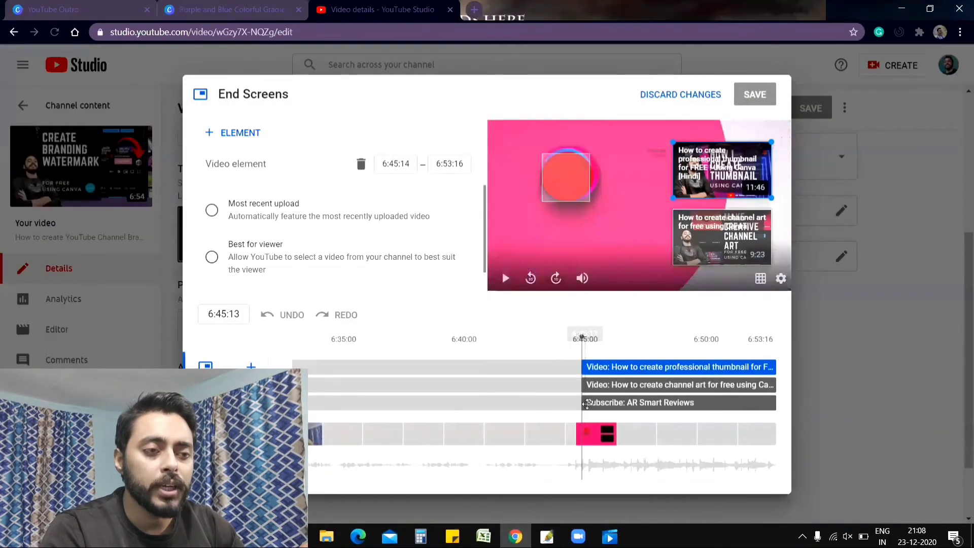
Scrub into the end screen section and delete the thumbnail video, channel art video and subscribe elements.
{"action": "mouse_move", "coordinate": [618, 338]}
{"action": "left_mouse_down"}
{"action": "mouse_move", "coordinate": [583, 338]}
{"action": "mouse_move", "coordinate": [641, 337]}
{"action": "left_mouse_up"}
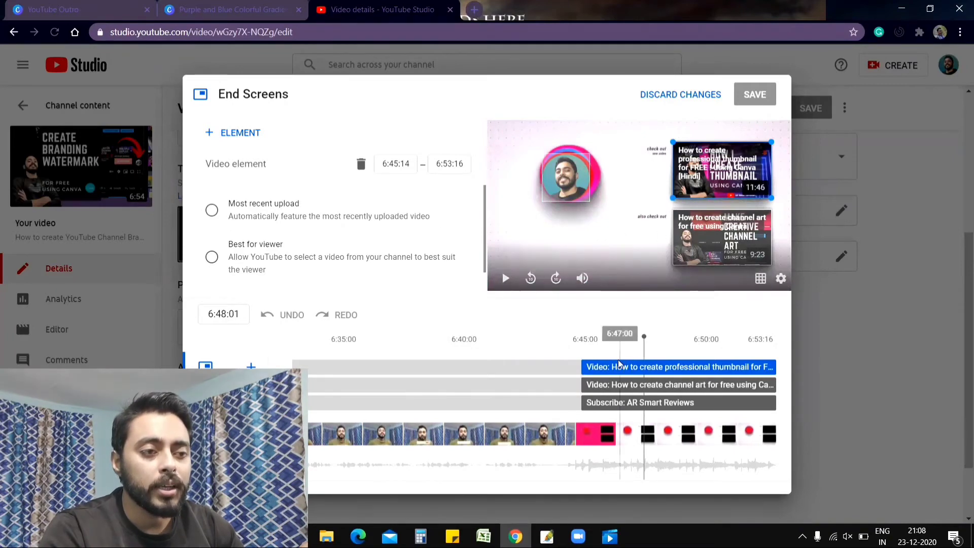
{"action": "left_click", "coordinate": [361, 163]}
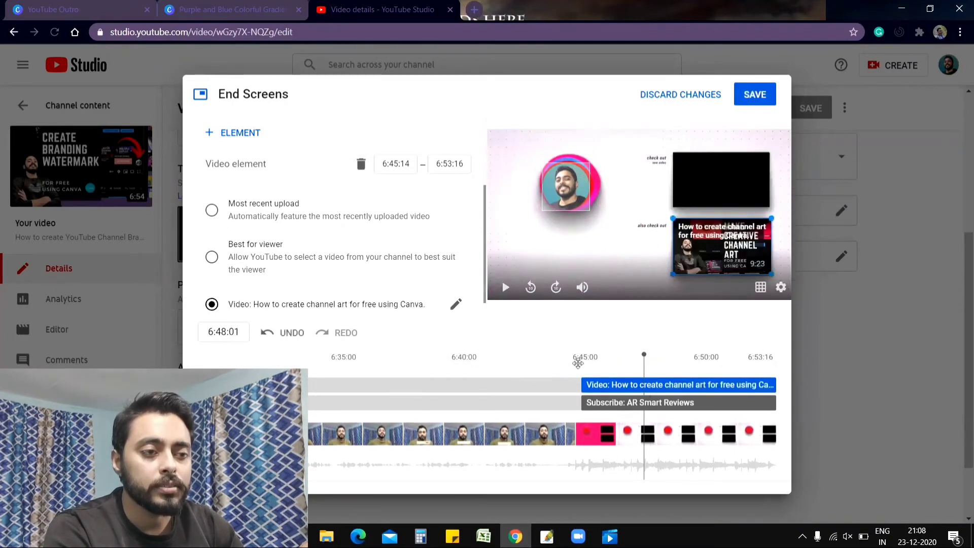
{"action": "left_click", "coordinate": [361, 165]}
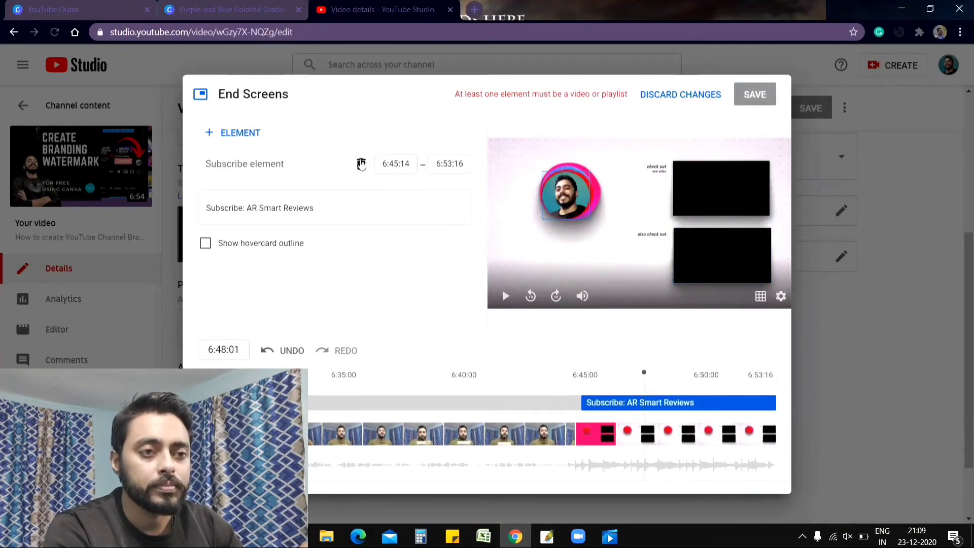
{"action": "left_click", "coordinate": [361, 163]}
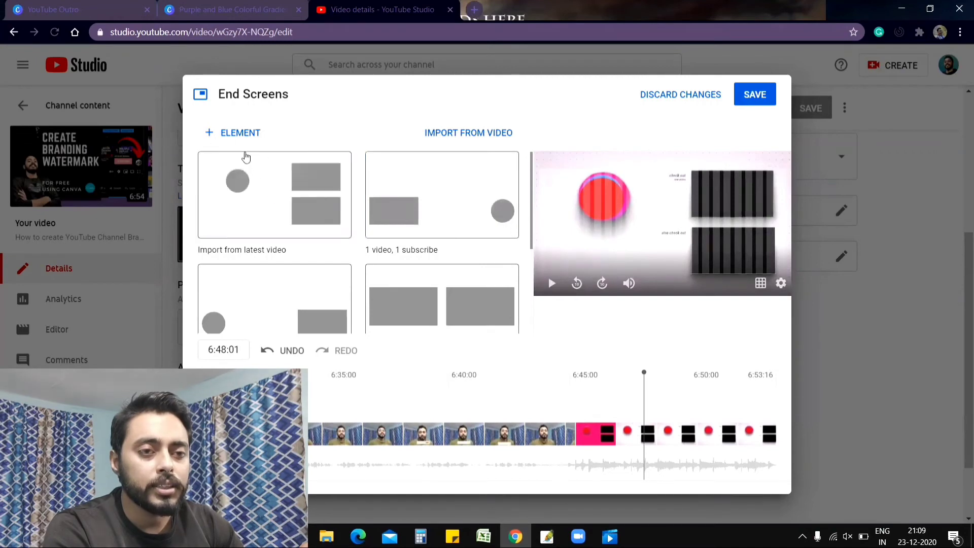
{"action": "mouse_move", "coordinate": [274, 195]}
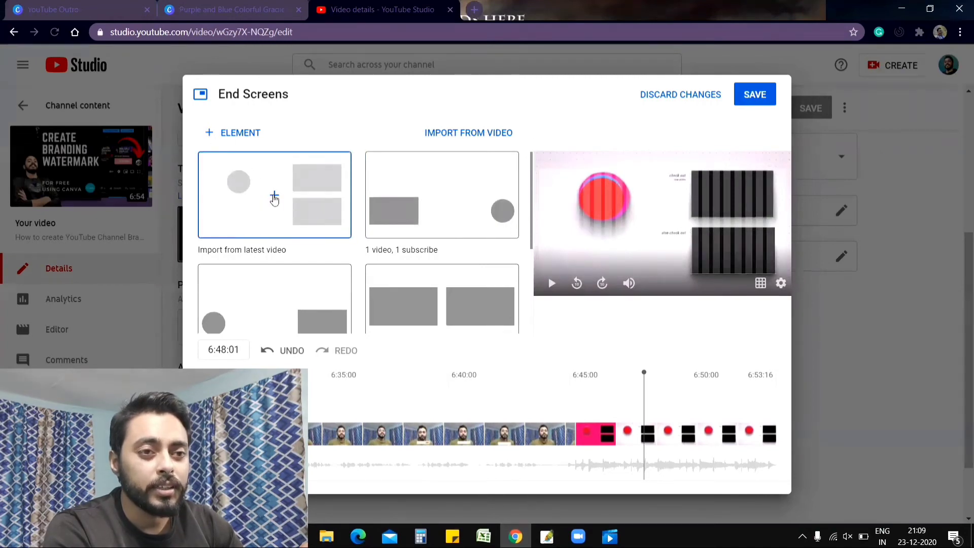
Apply the layout imported from the latest video and move both video elements onto the outro's placeholders.
{"action": "left_click", "coordinate": [274, 197]}
{"action": "left_click_drag", "start_coordinate": [568, 183], "coordinate": [531, 233]}
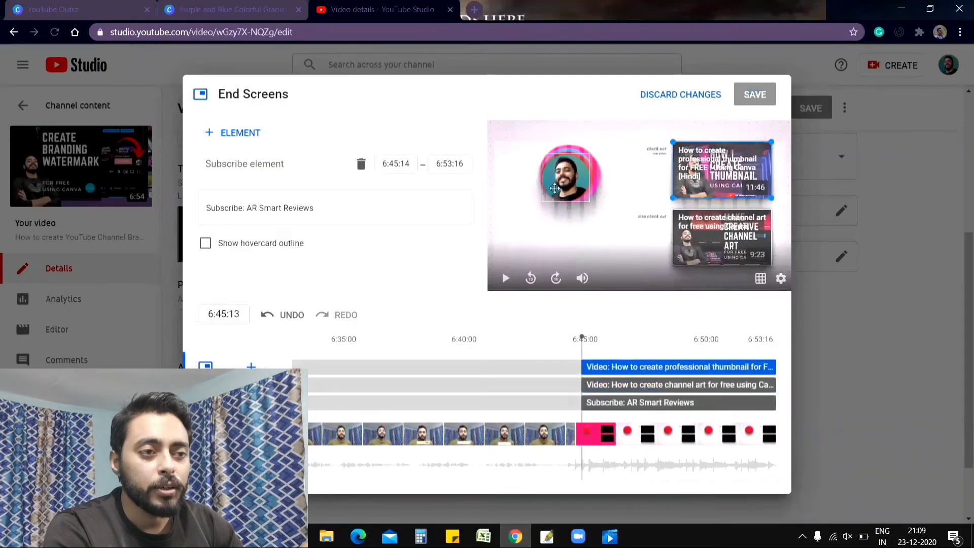
{"action": "left_click_drag", "start_coordinate": [703, 183], "coordinate": [592, 249]}
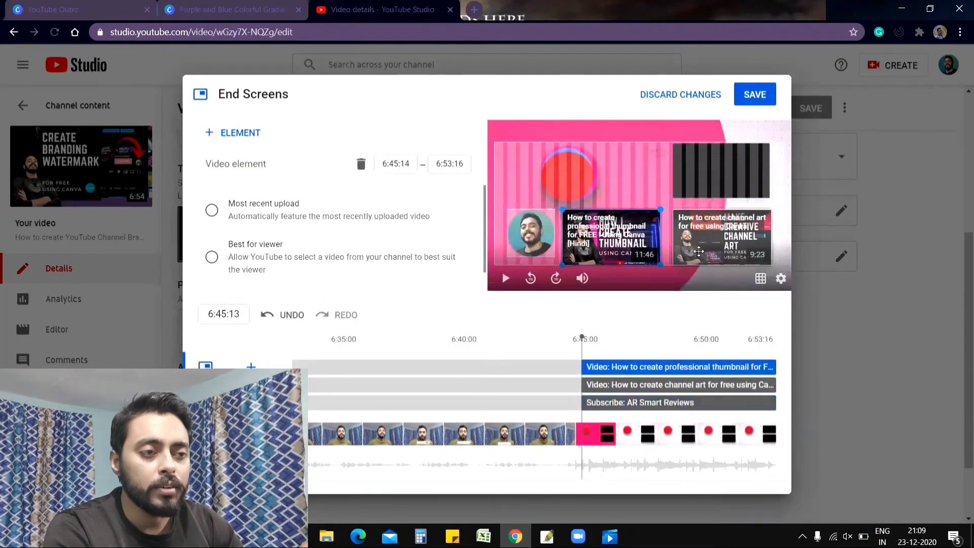
{"action": "left_click", "coordinate": [710, 243]}
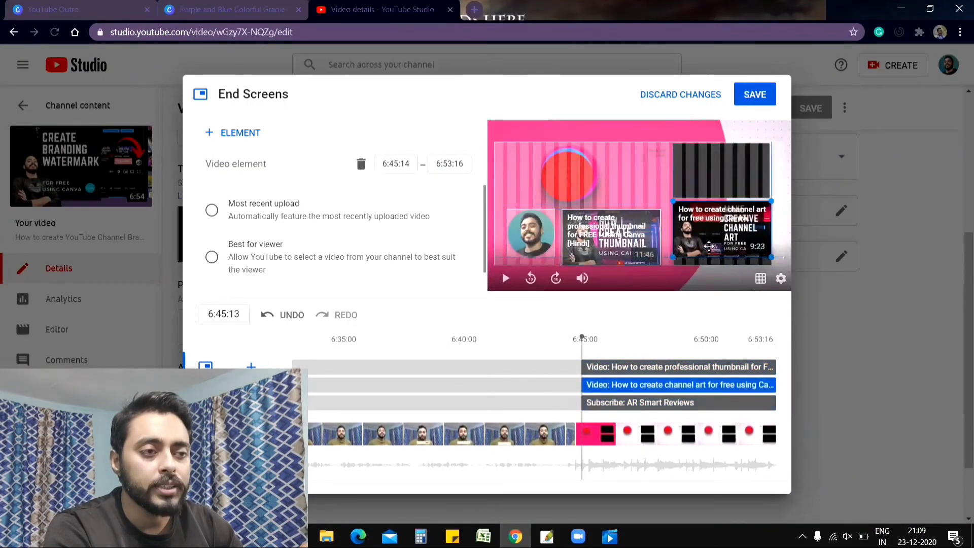
{"action": "mouse_move", "coordinate": [682, 274]}
{"action": "left_mouse_down"}
{"action": "mouse_move", "coordinate": [677, 210]}
{"action": "mouse_move", "coordinate": [718, 140]}
{"action": "left_mouse_up"}
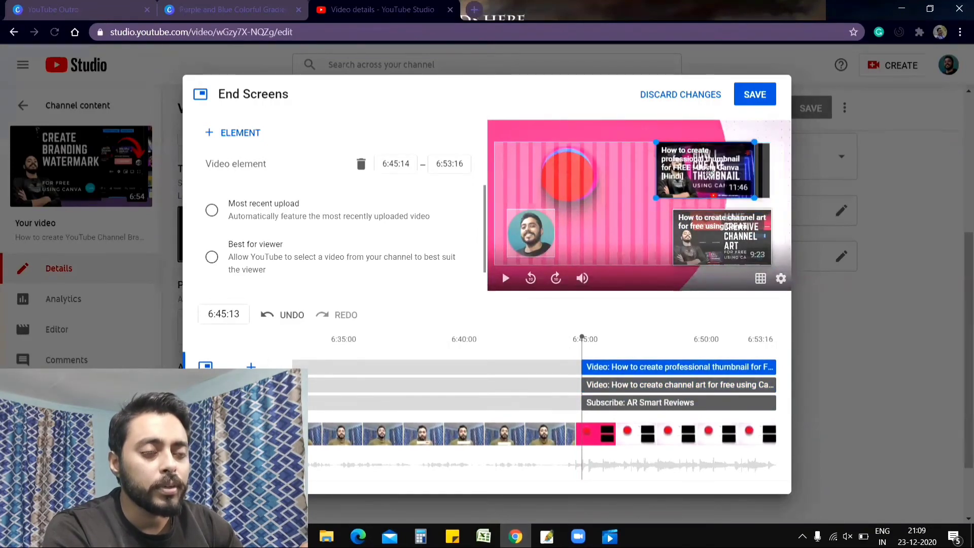
{"action": "mouse_move", "coordinate": [708, 174]}
{"action": "left_mouse_down"}
{"action": "mouse_move", "coordinate": [687, 178]}
{"action": "mouse_move", "coordinate": [715, 173]}
{"action": "left_mouse_up"}
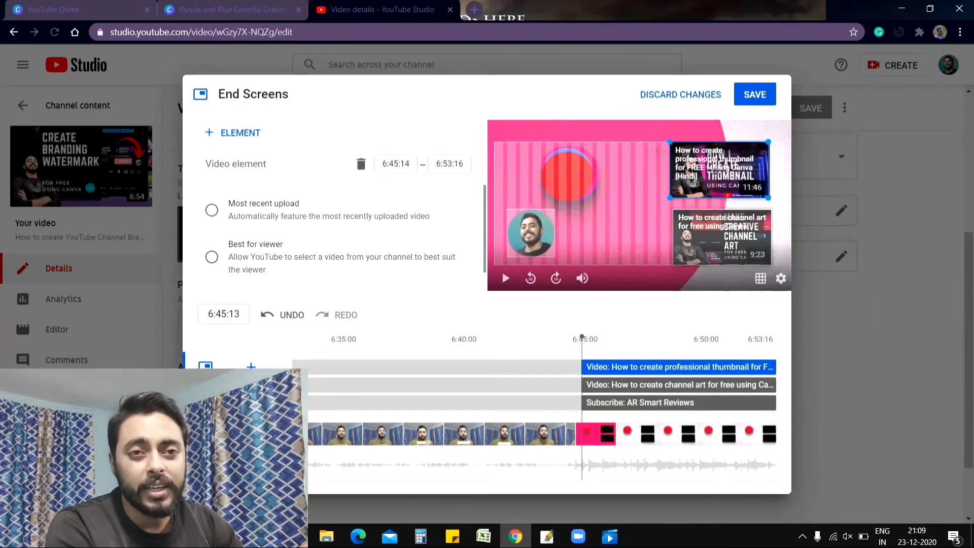
Fit the subscribe avatar over the red circle and save the end screen.
{"action": "left_click_drag", "start_coordinate": [538, 242], "coordinate": [574, 186]}
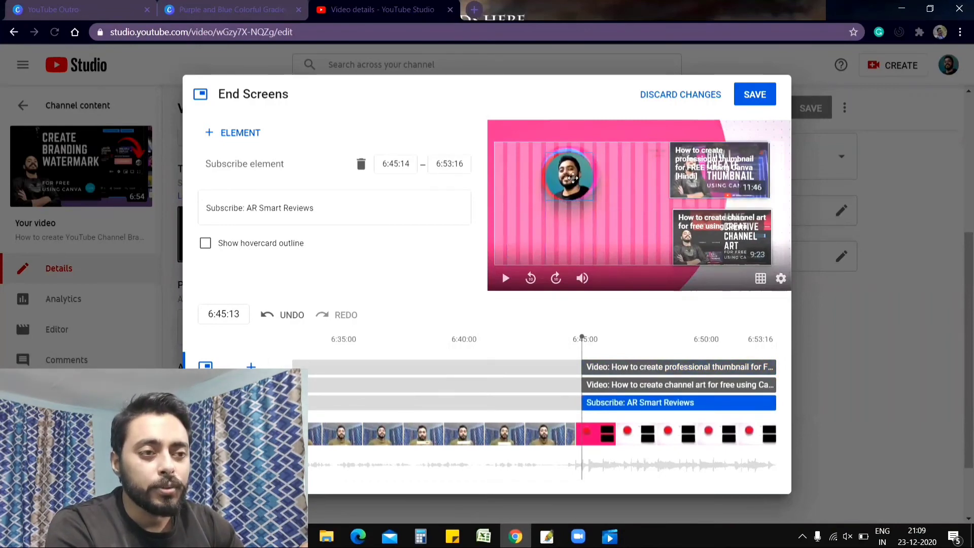
{"action": "mouse_move", "coordinate": [574, 178]}
{"action": "left_mouse_down"}
{"action": "mouse_move", "coordinate": [563, 178]}
{"action": "mouse_move", "coordinate": [573, 181]}
{"action": "left_mouse_up"}
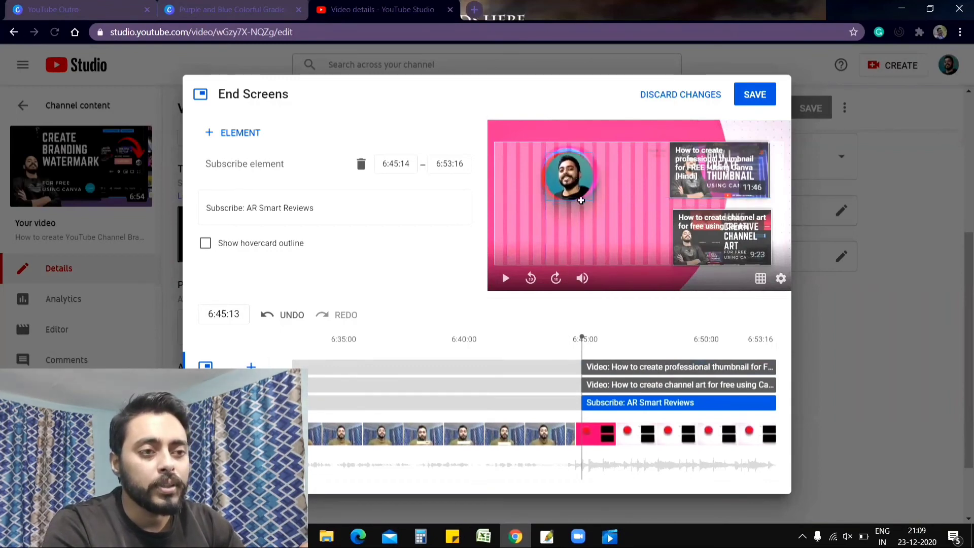
{"action": "right_click", "coordinate": [603, 216]}
{"action": "left_click", "coordinate": [755, 248]}
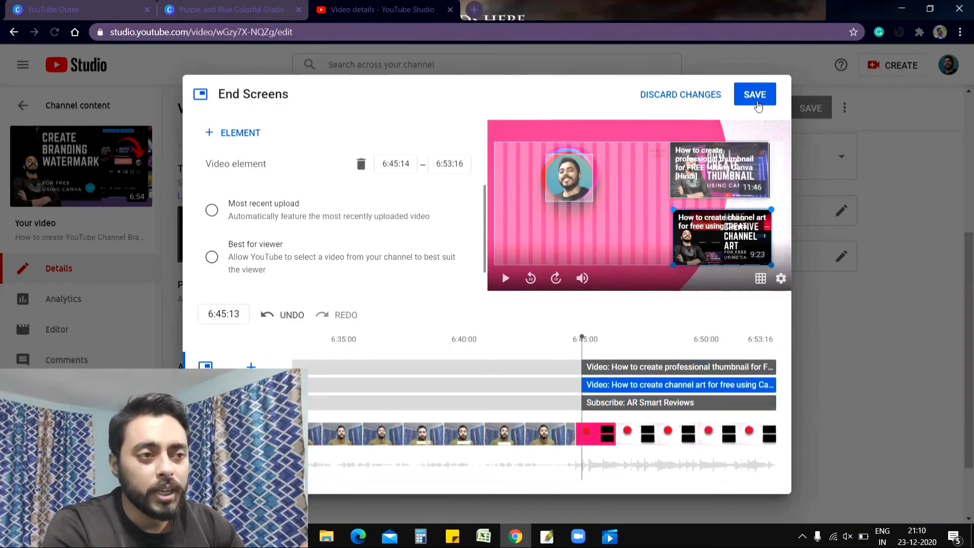
{"action": "left_click", "coordinate": [755, 96]}
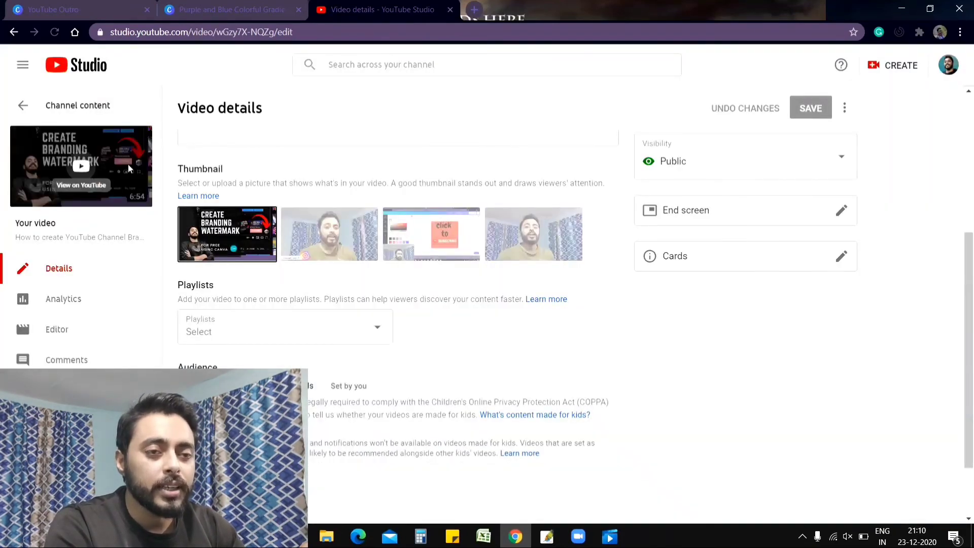
Watch the video on YouTube with sound, jump to its end screen, and open the thumbnail video card.
{"action": "left_click", "coordinate": [130, 169]}
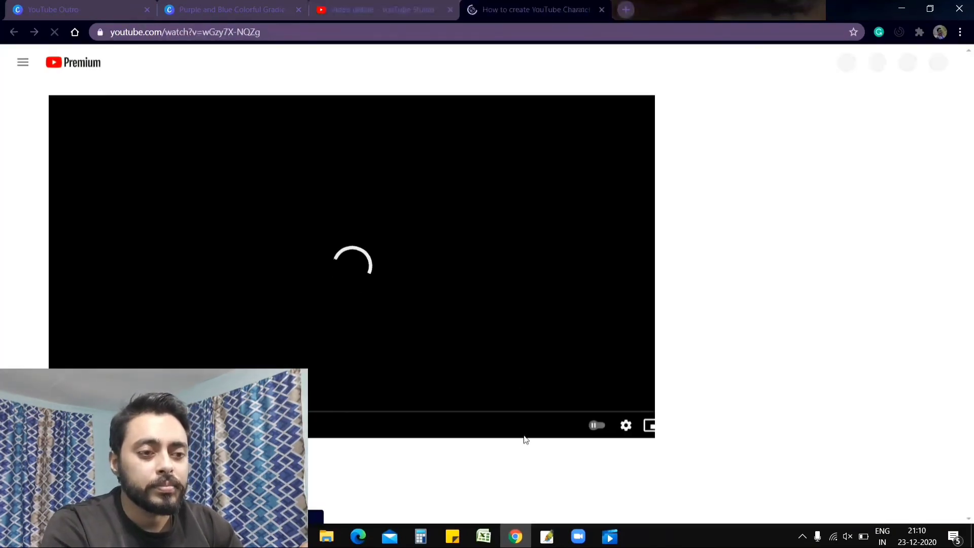
{"action": "key", "text": "XF86AudioMute"}
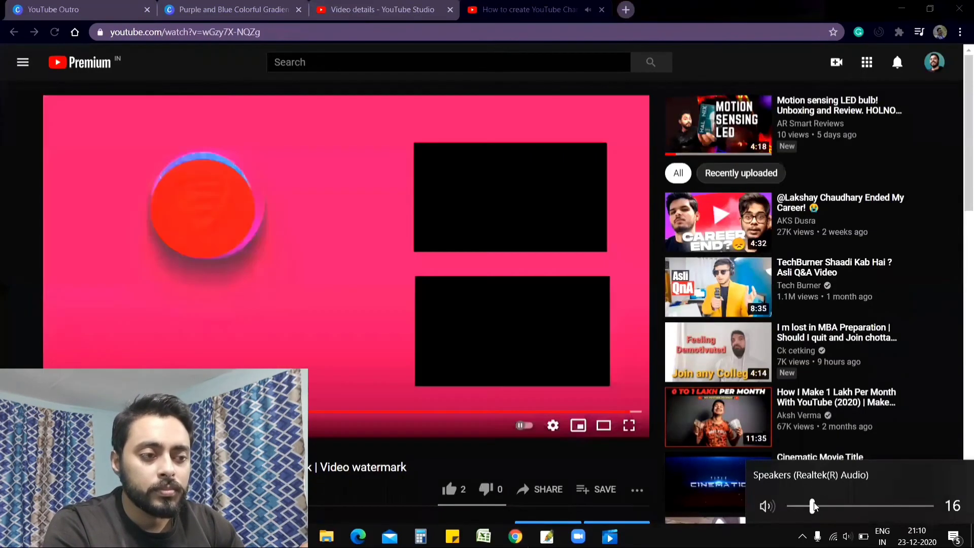
{"action": "left_click_drag", "start_coordinate": [811, 506], "coordinate": [819, 507]}
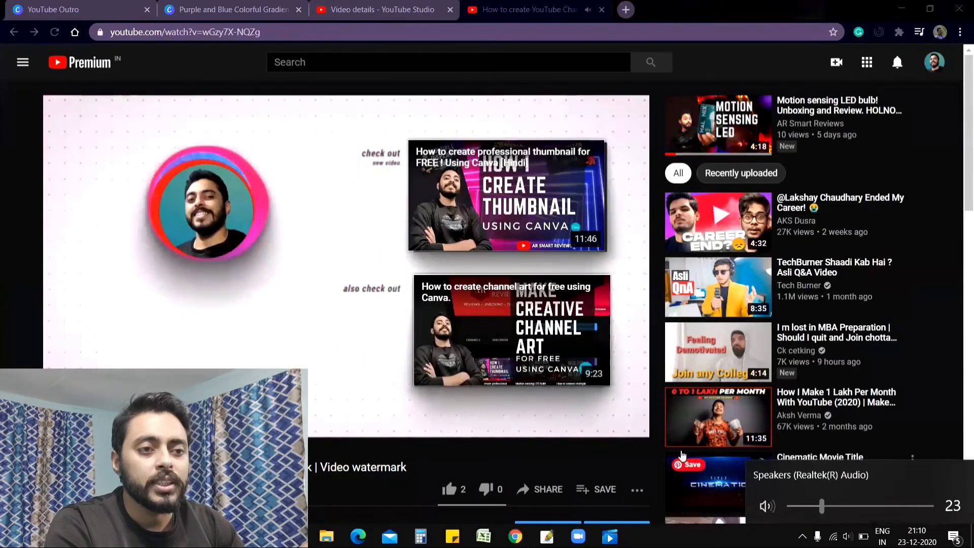
{"action": "mouse_move", "coordinate": [205, 212]}
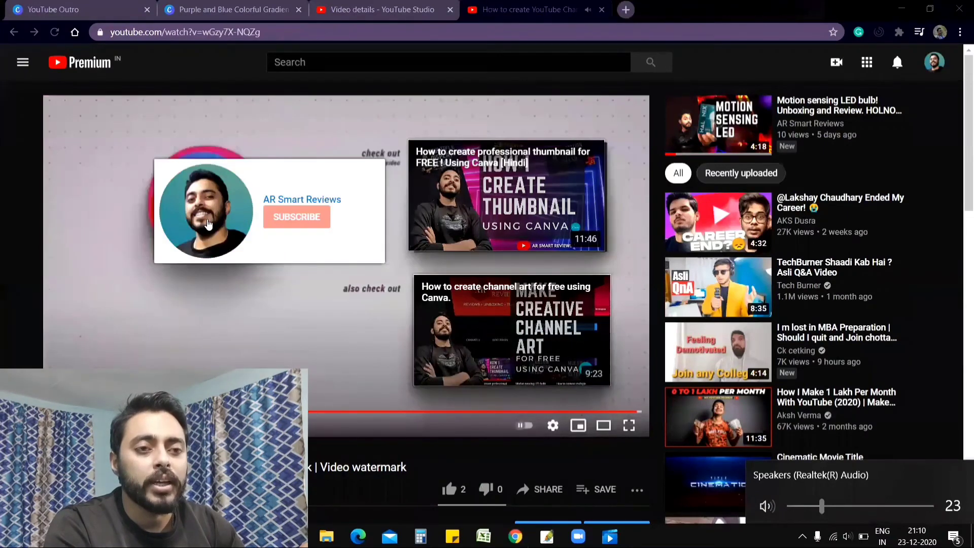
{"action": "left_click", "coordinate": [479, 193]}
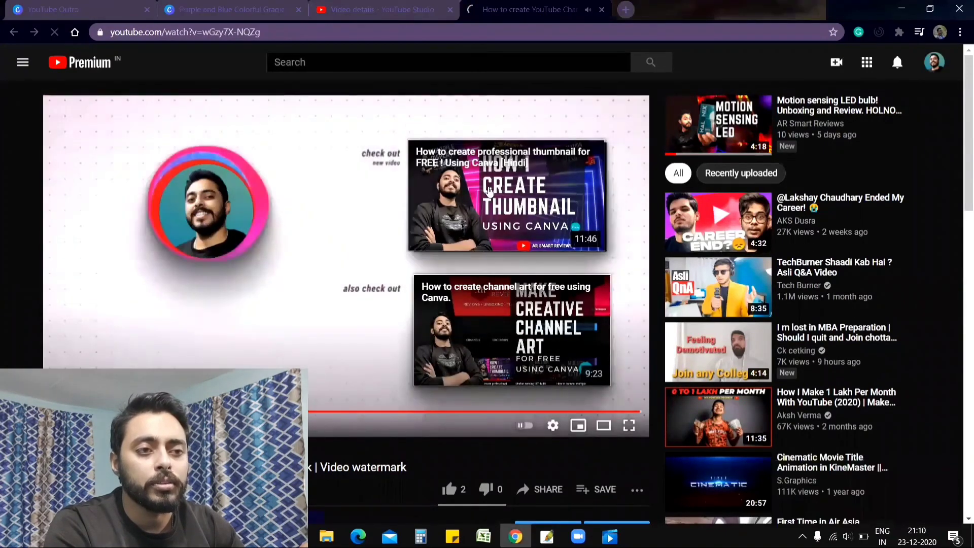